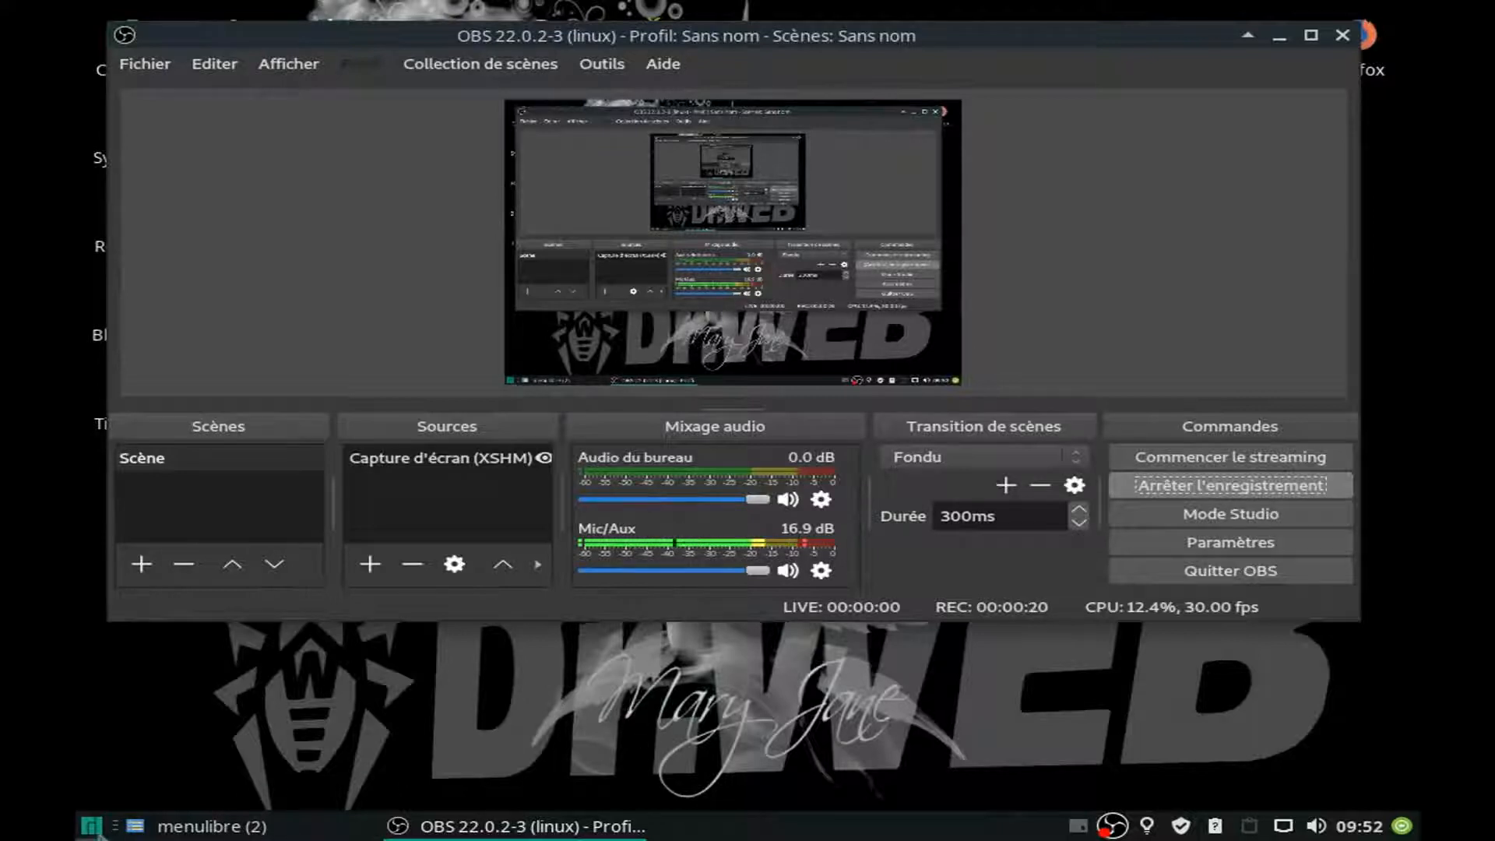
Open the system's Affichage display settings, inspect the resolutions offered for the monitor, and close the window.
click(92, 827)
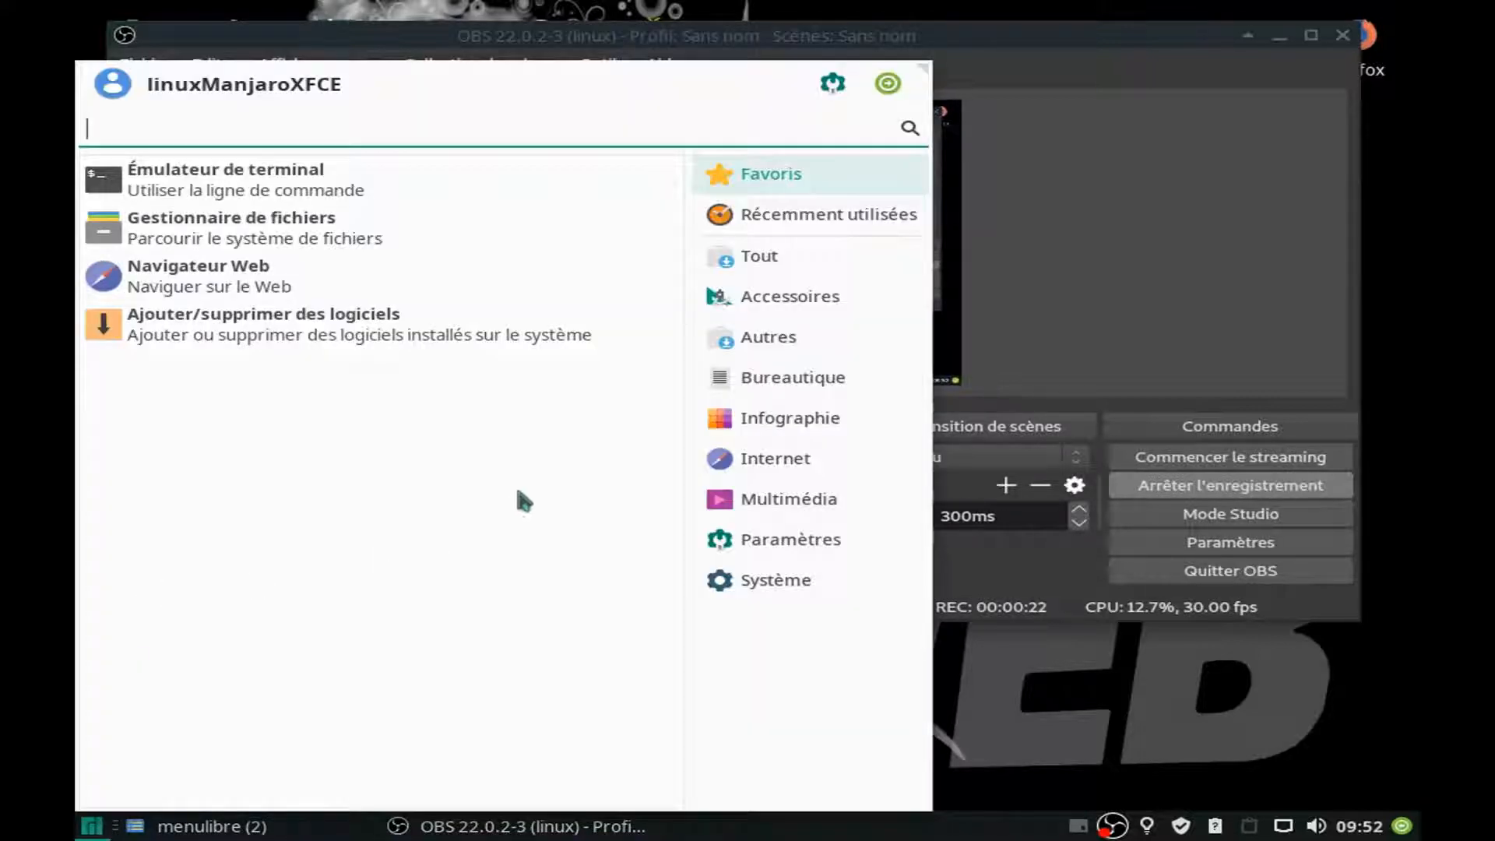
click(779, 580)
click(779, 545)
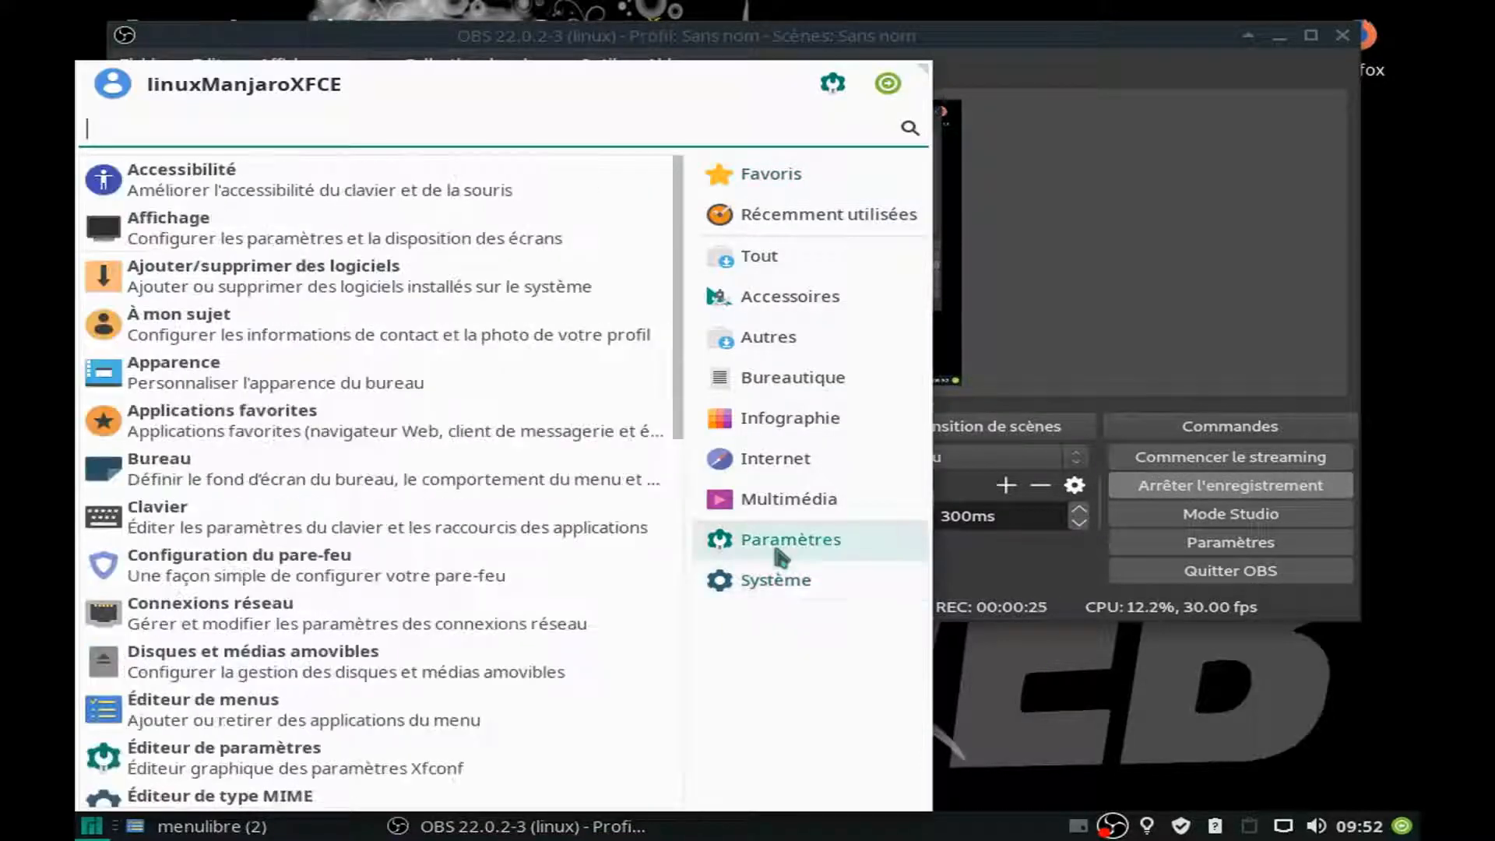
click(167, 250)
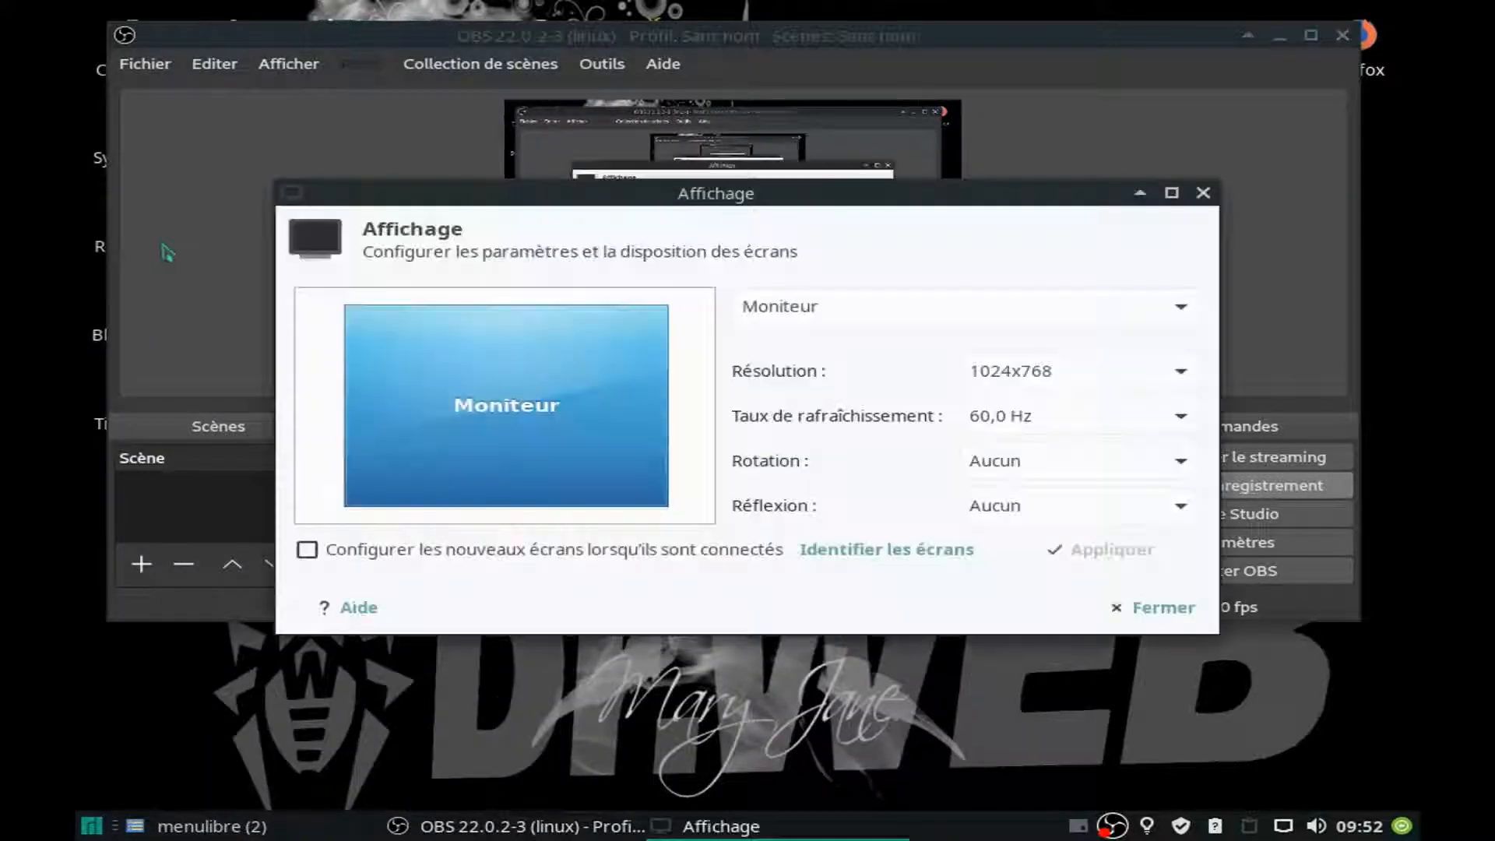
click(1123, 379)
click(1128, 373)
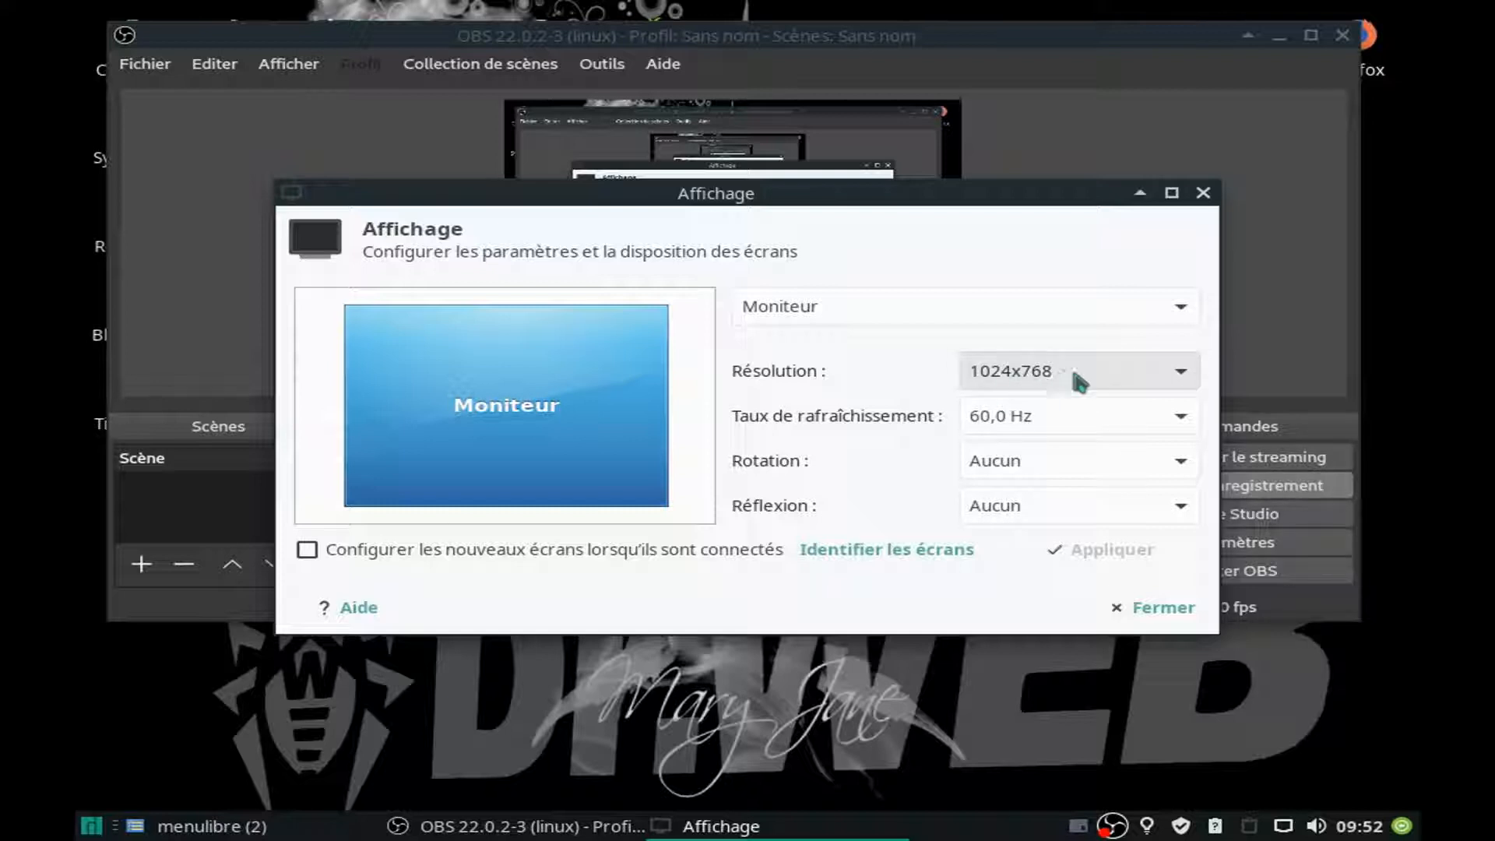
click(1106, 373)
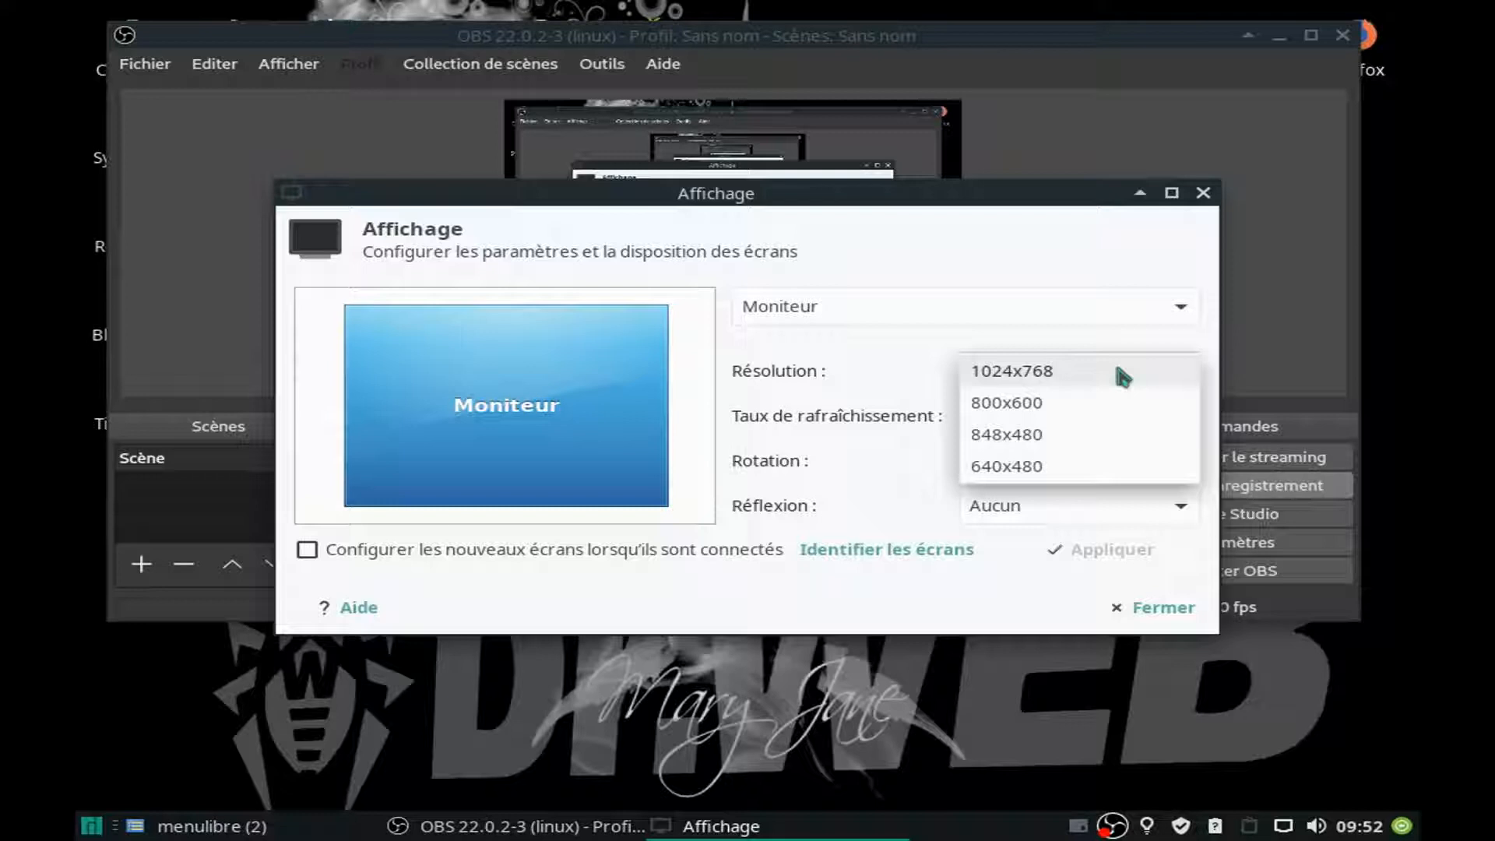
click(1123, 377)
click(1203, 192)
drag(1206, 35, 801, 36)
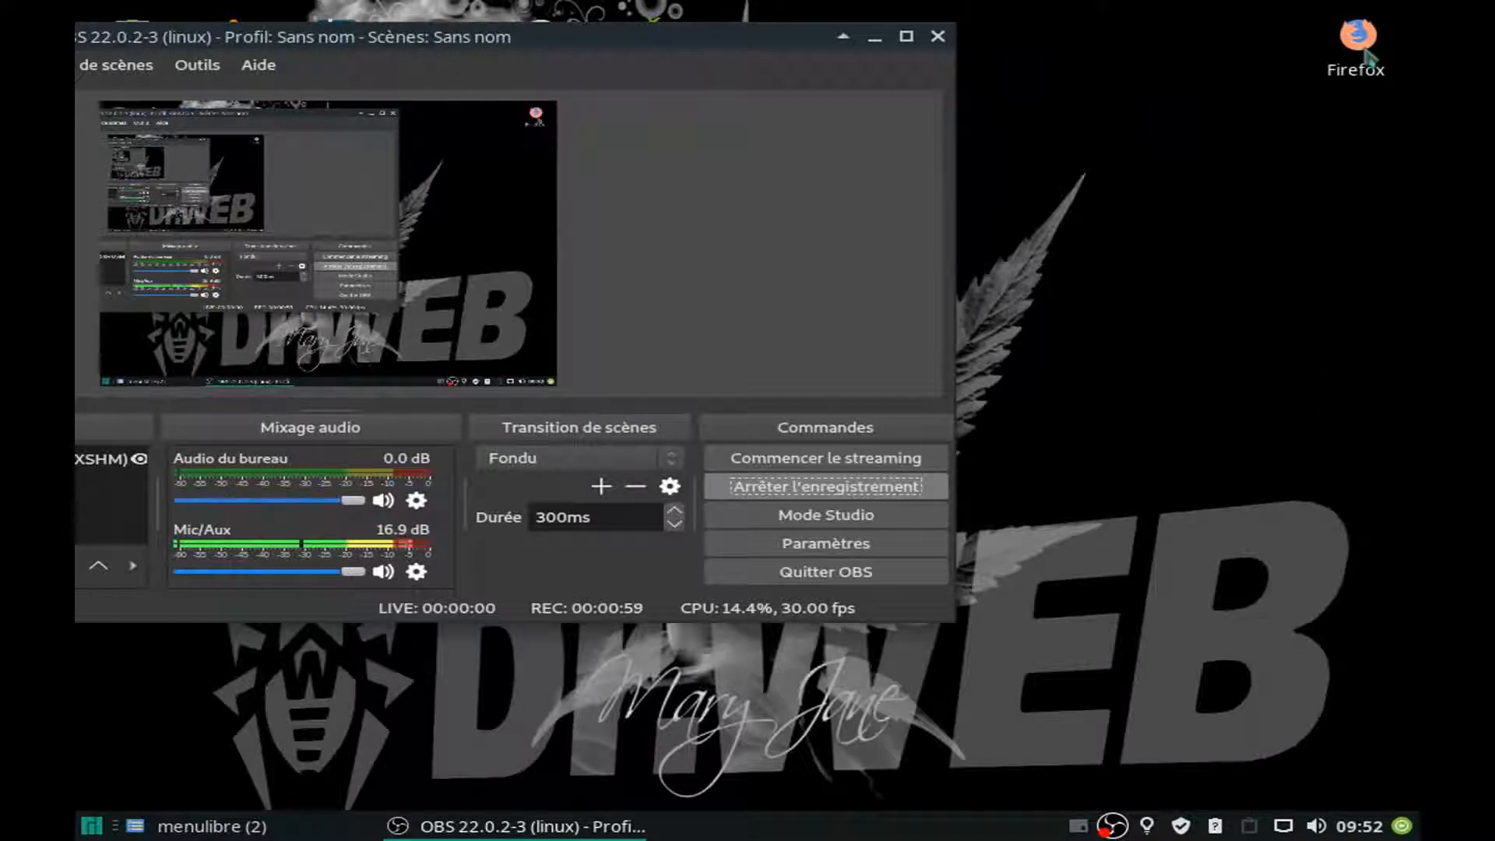
drag(818, 61, 1156, 190)
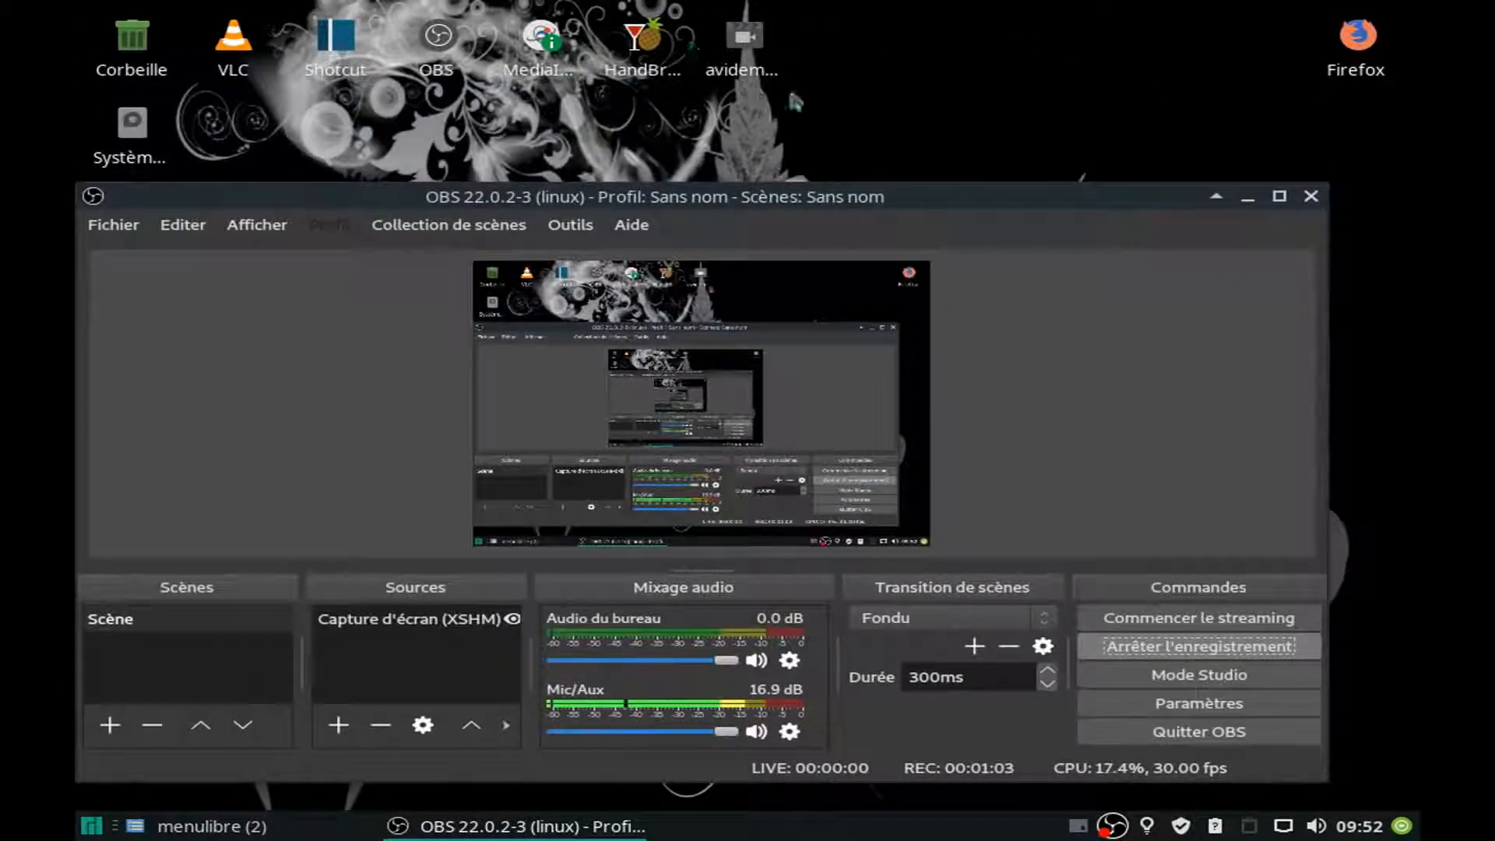
drag(940, 205, 339, 33)
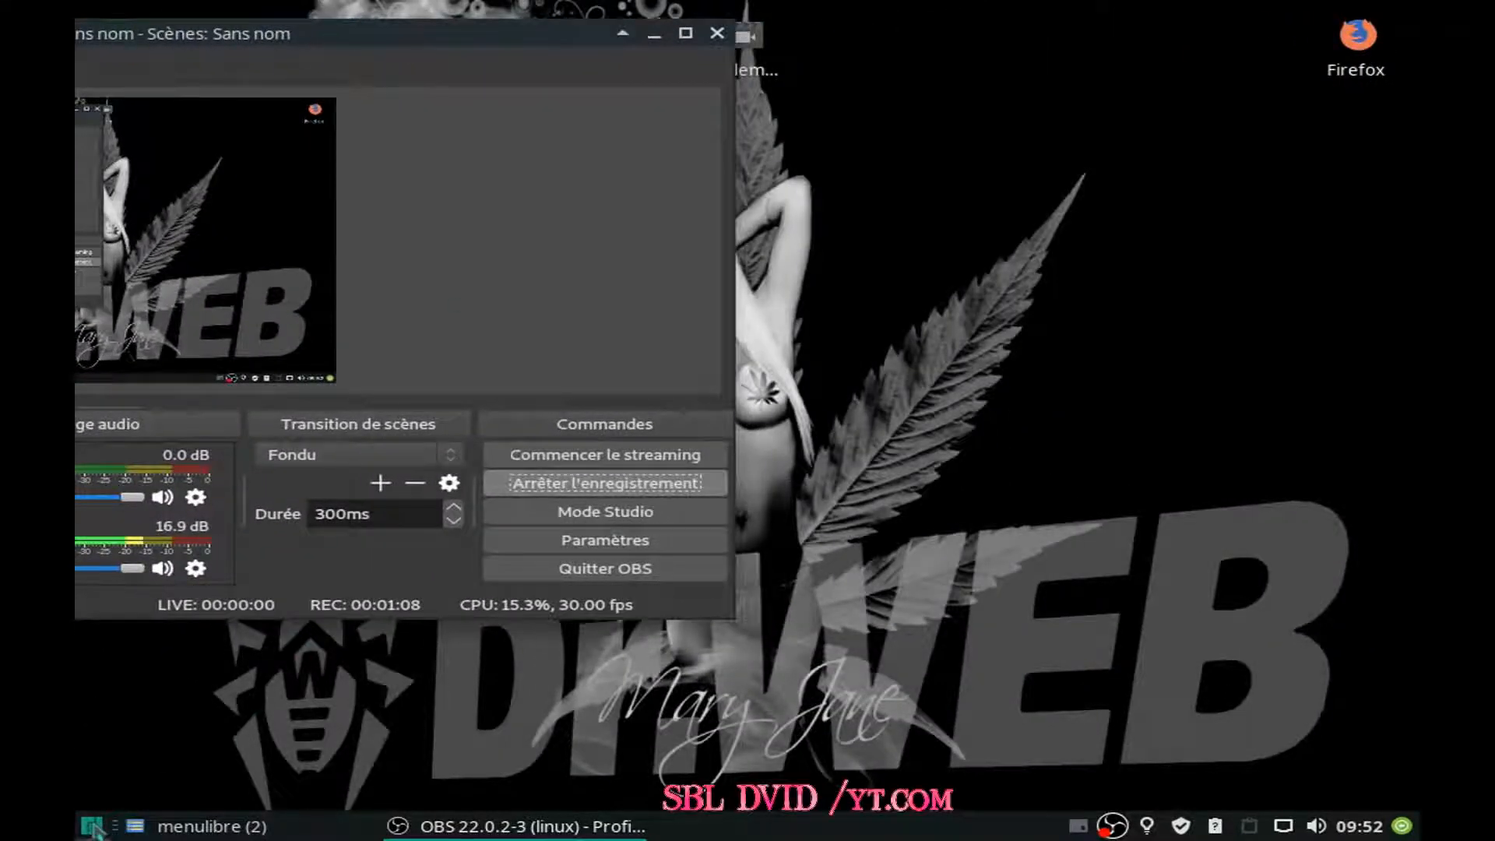
drag(503, 33, 1139, 40)
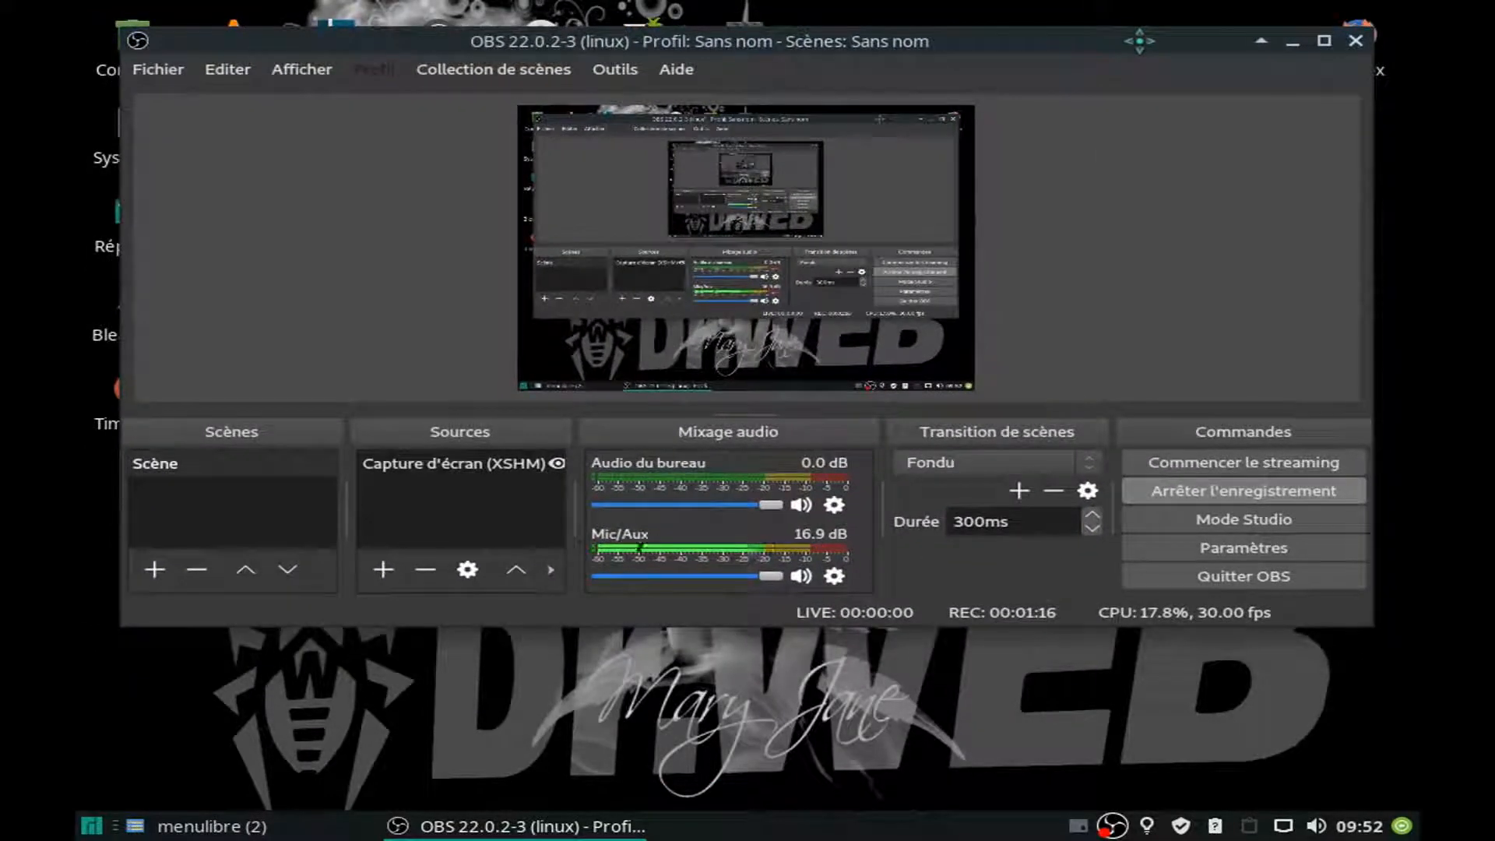
Open the OBS video settings, examine the base and output resolution fields, and close the settings.
click(1195, 555)
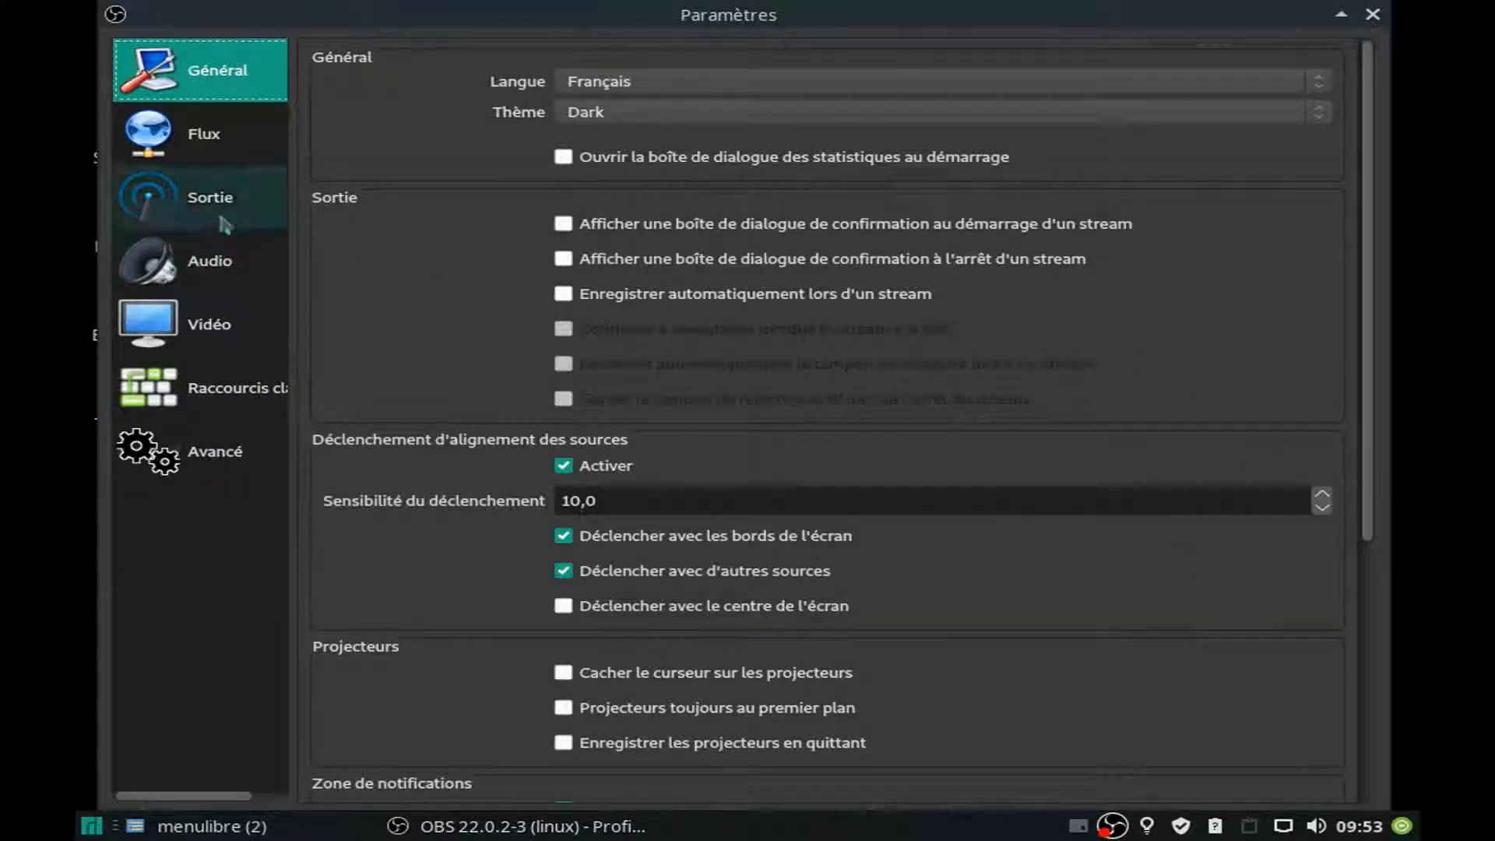
click(207, 324)
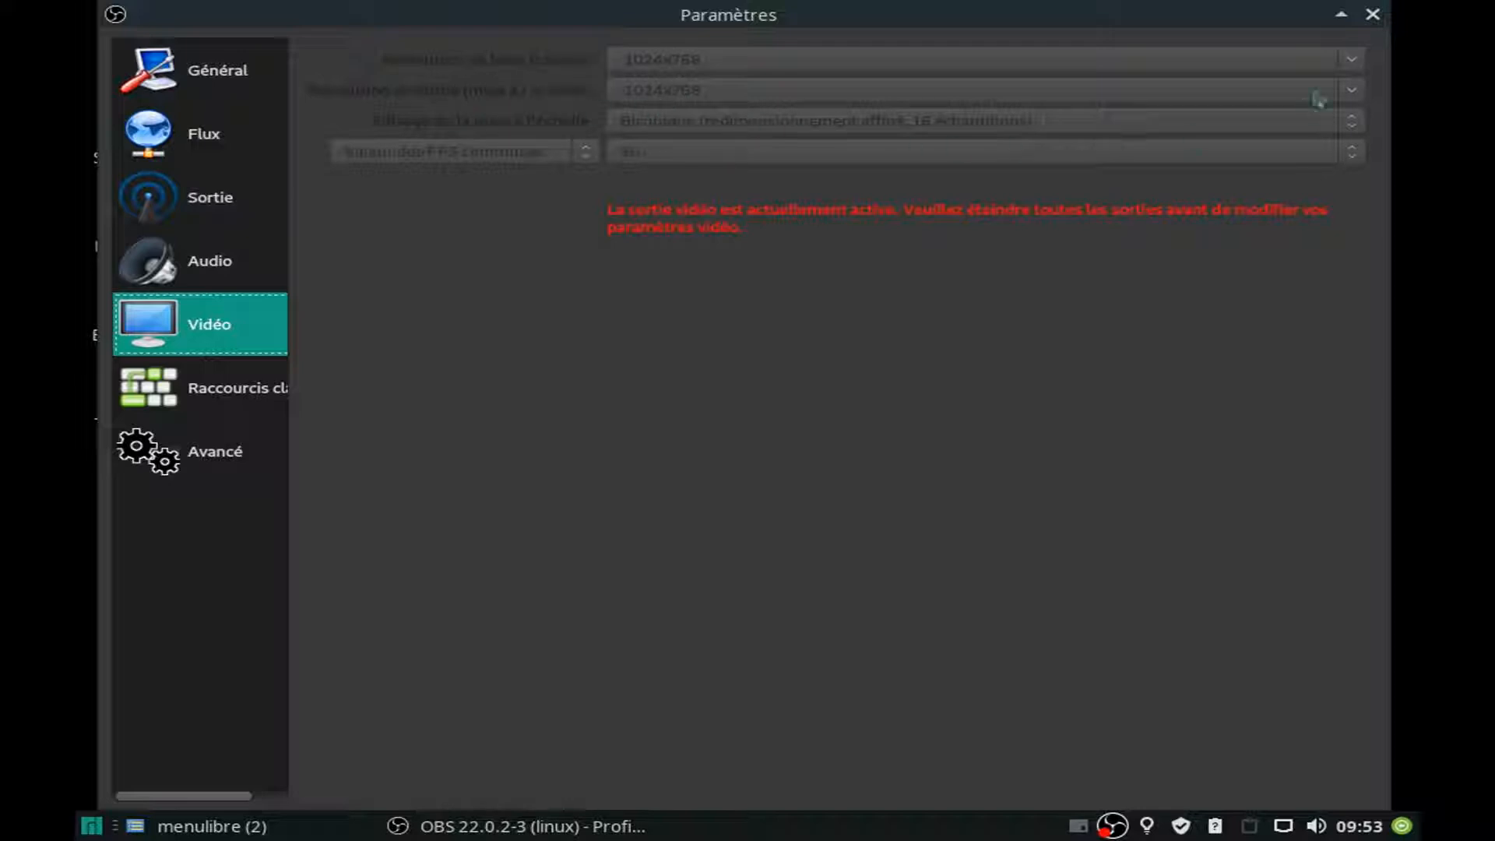
click(1372, 14)
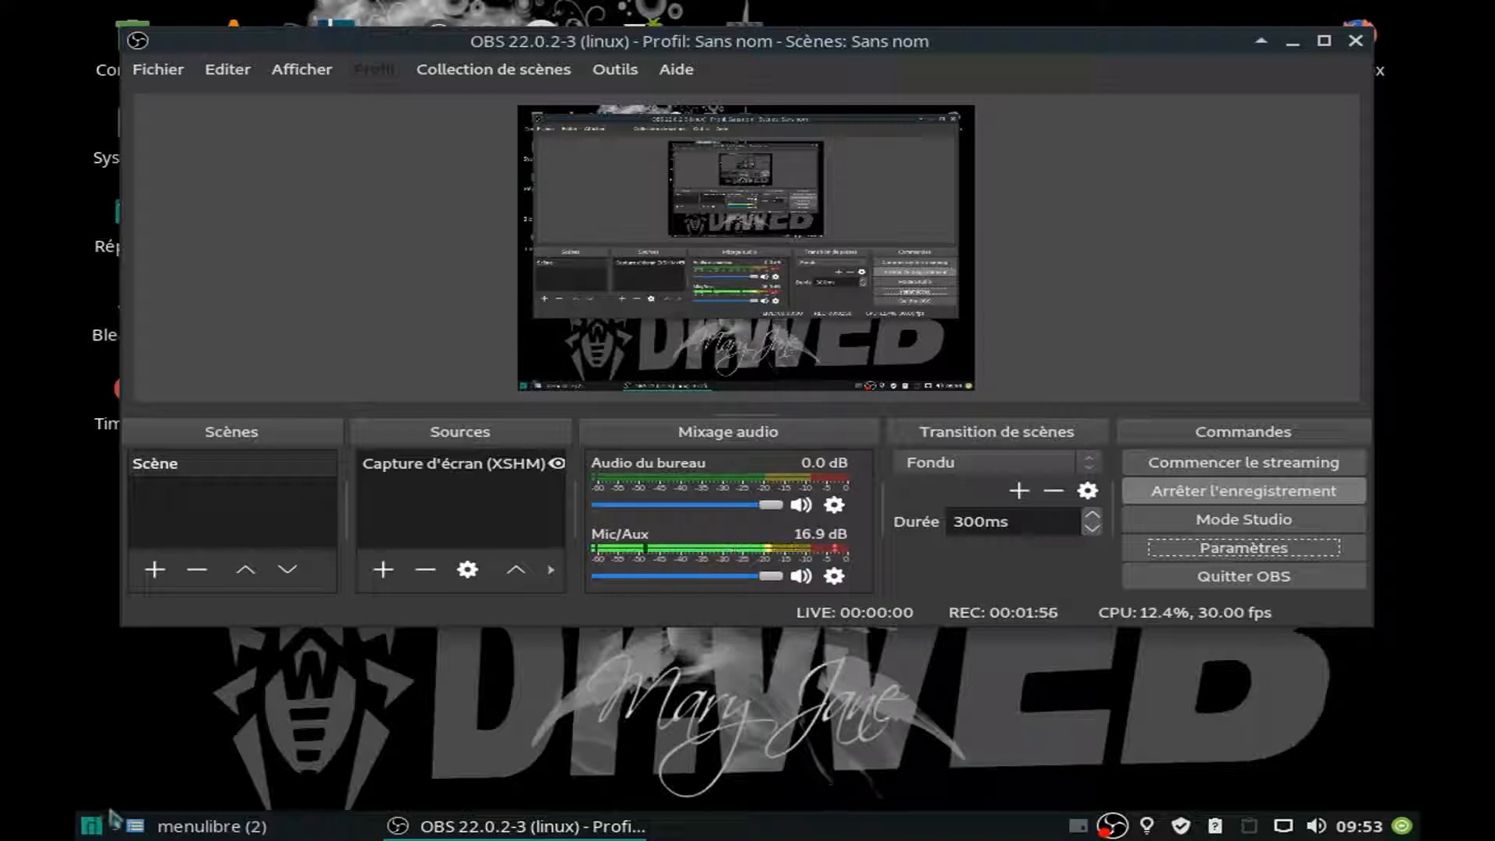
Reopen the system's Affichage settings, review the monitor's resolution list with 1024x768 selected, and close the window.
click(91, 825)
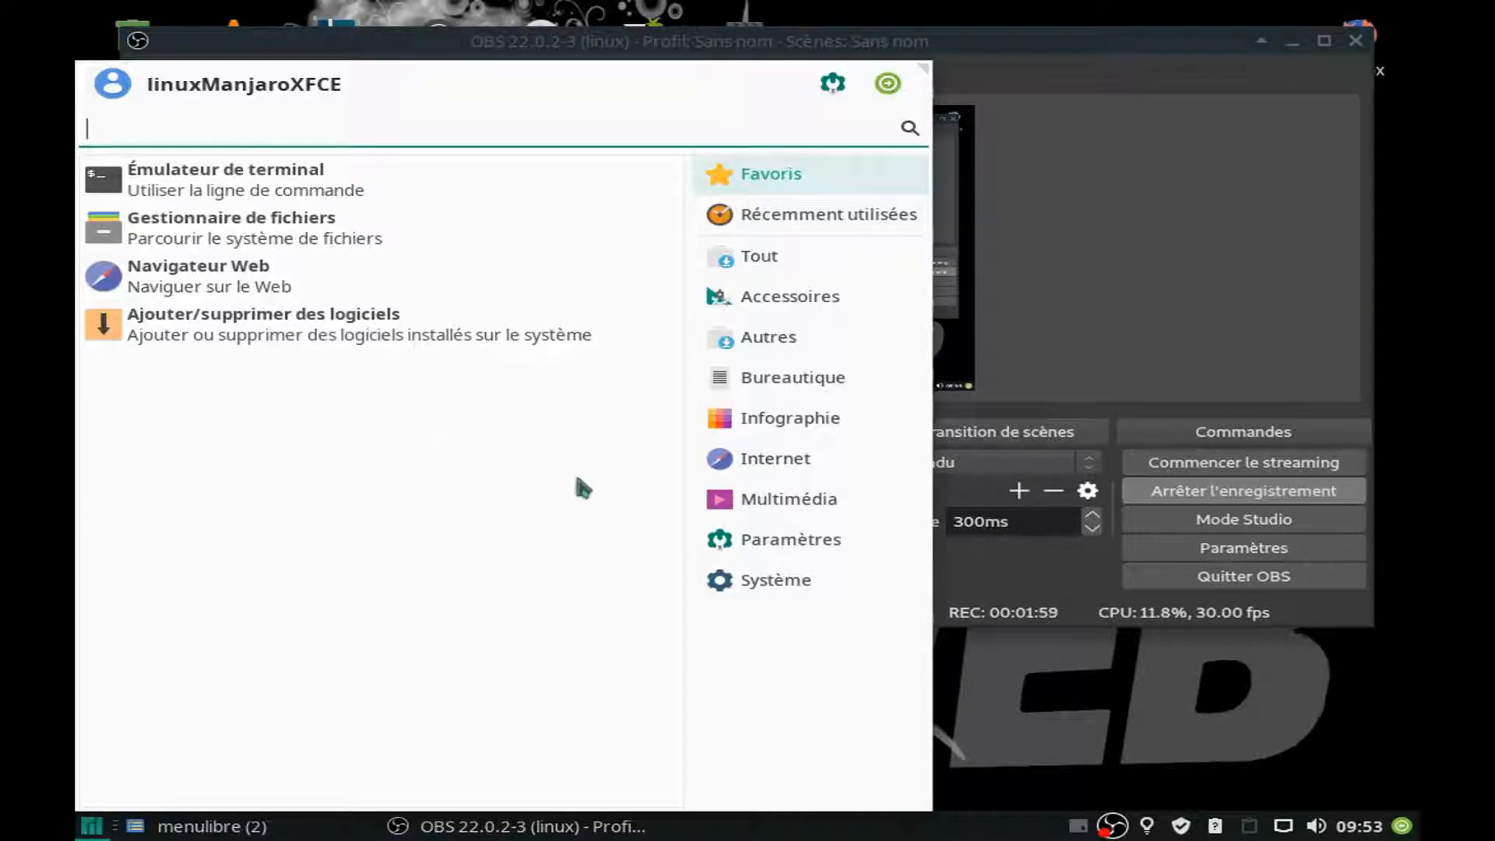
click(721, 537)
click(304, 229)
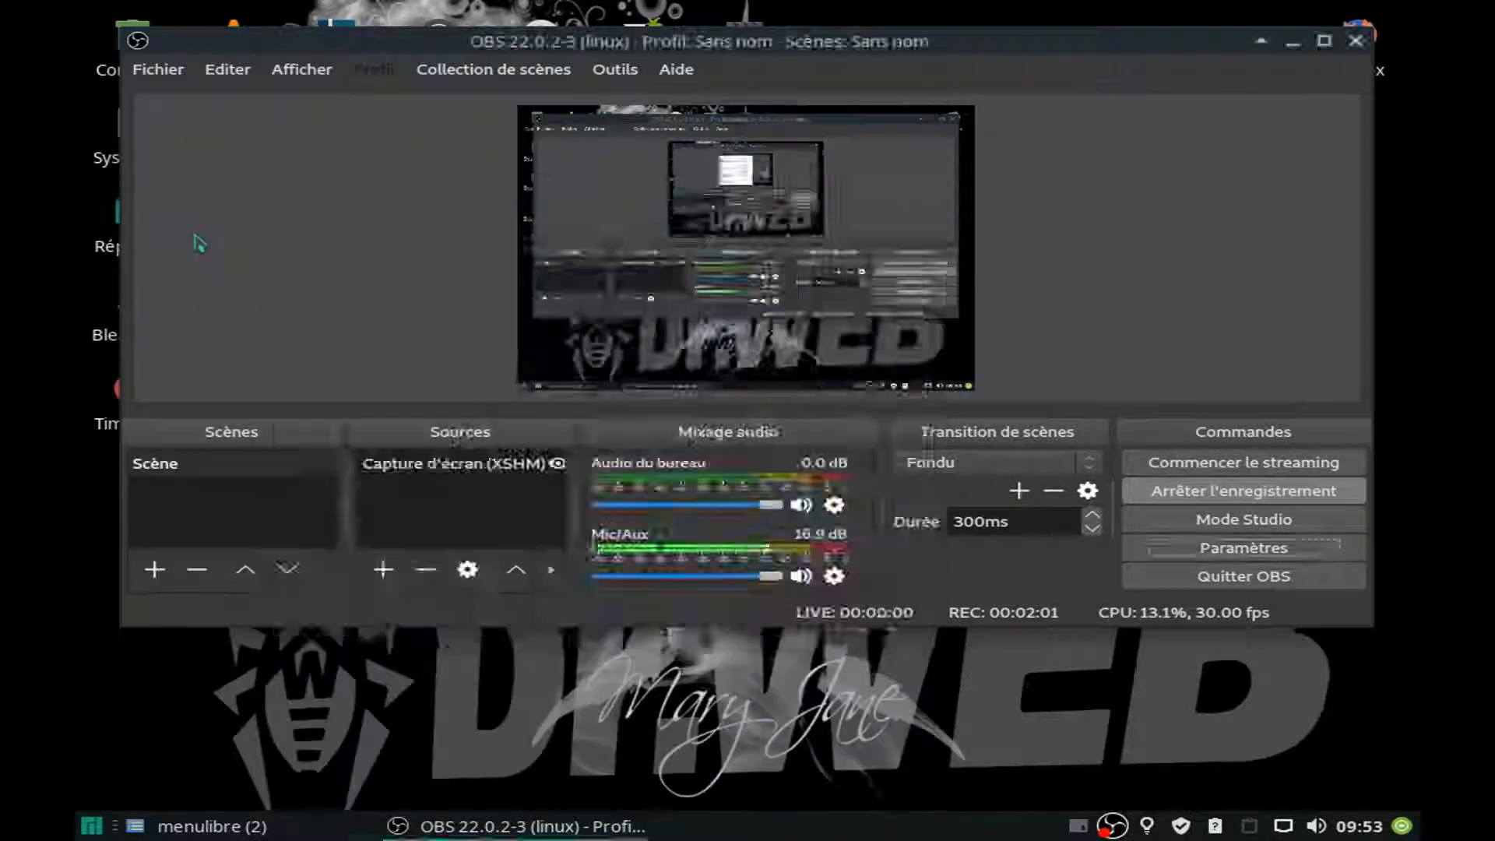
click(1071, 373)
click(1070, 374)
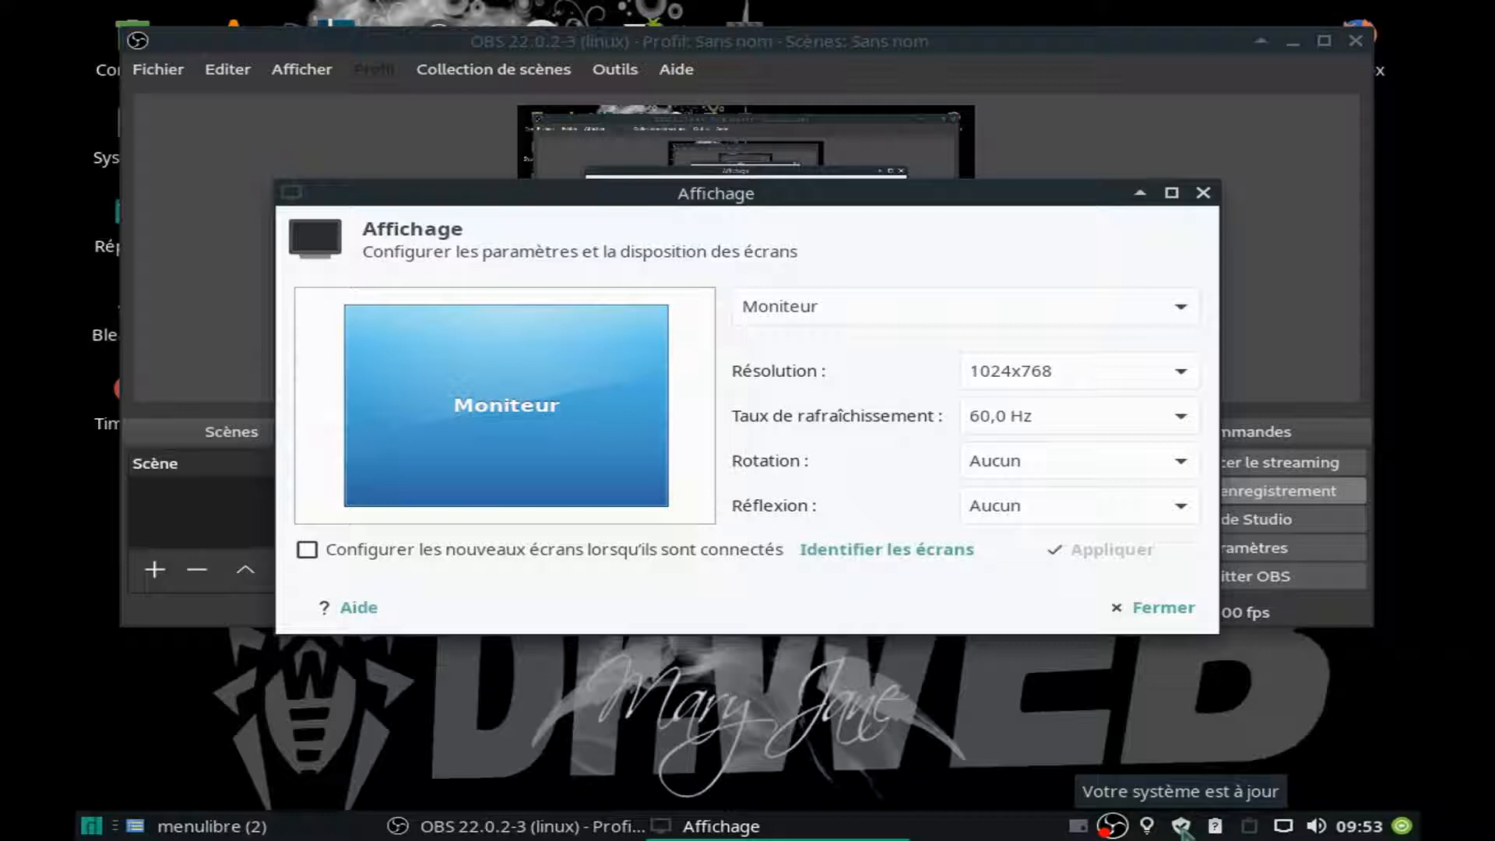
drag(941, 195, 914, 244)
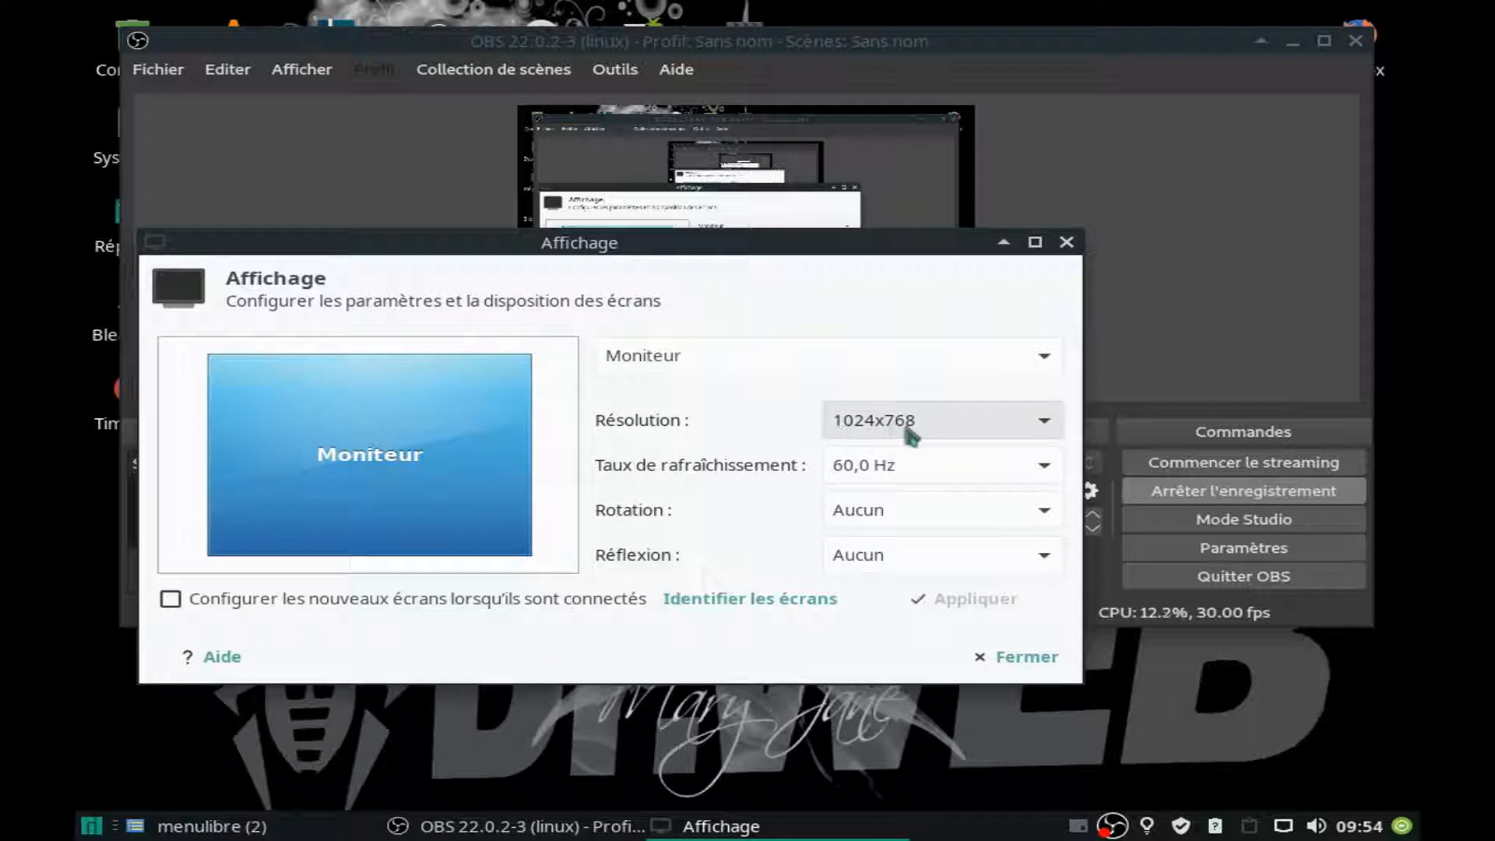
click(968, 434)
click(966, 427)
click(895, 431)
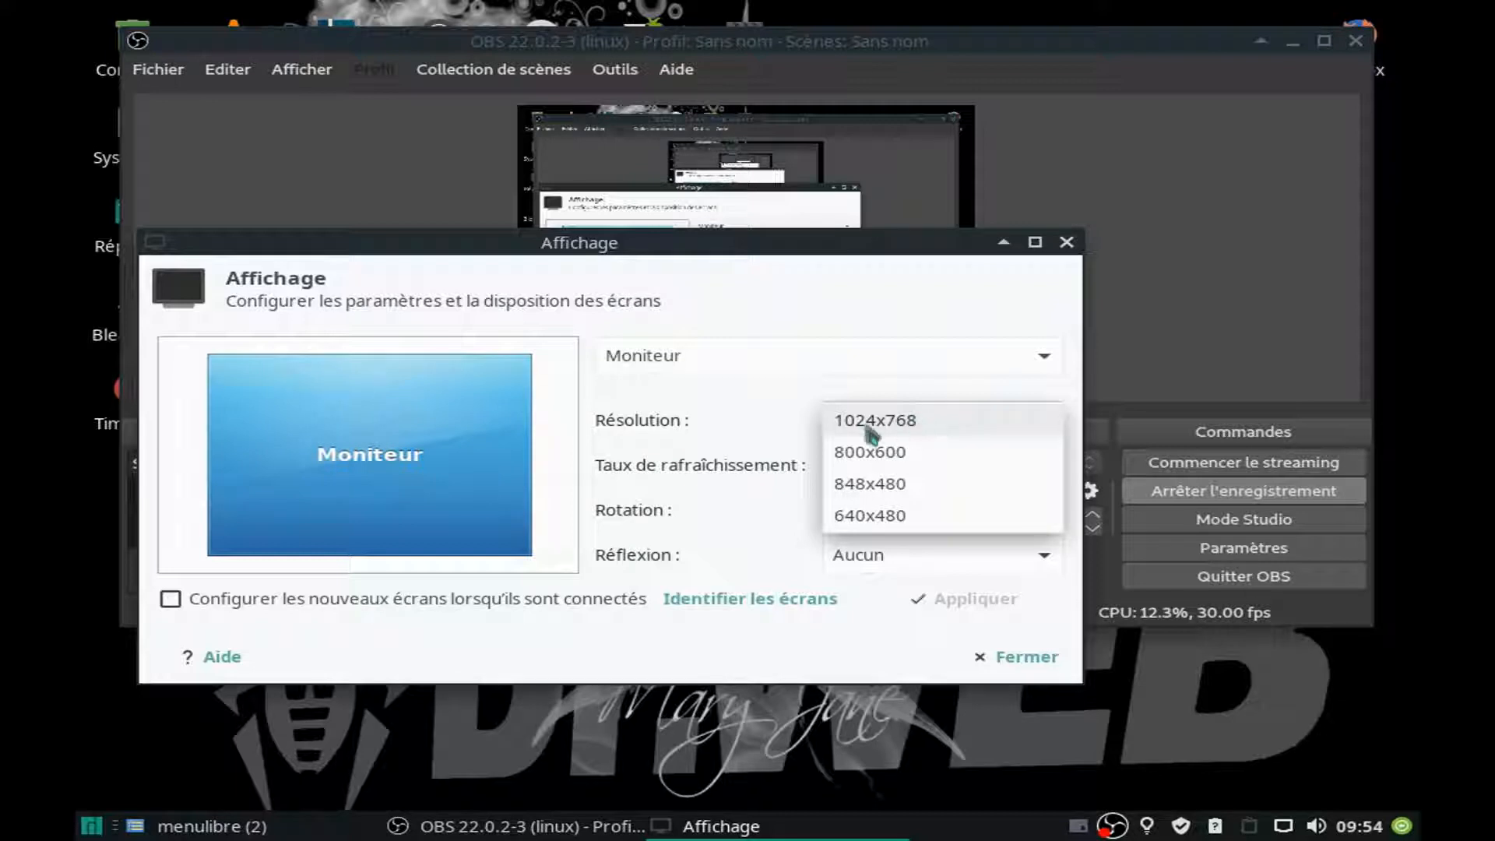
click(940, 429)
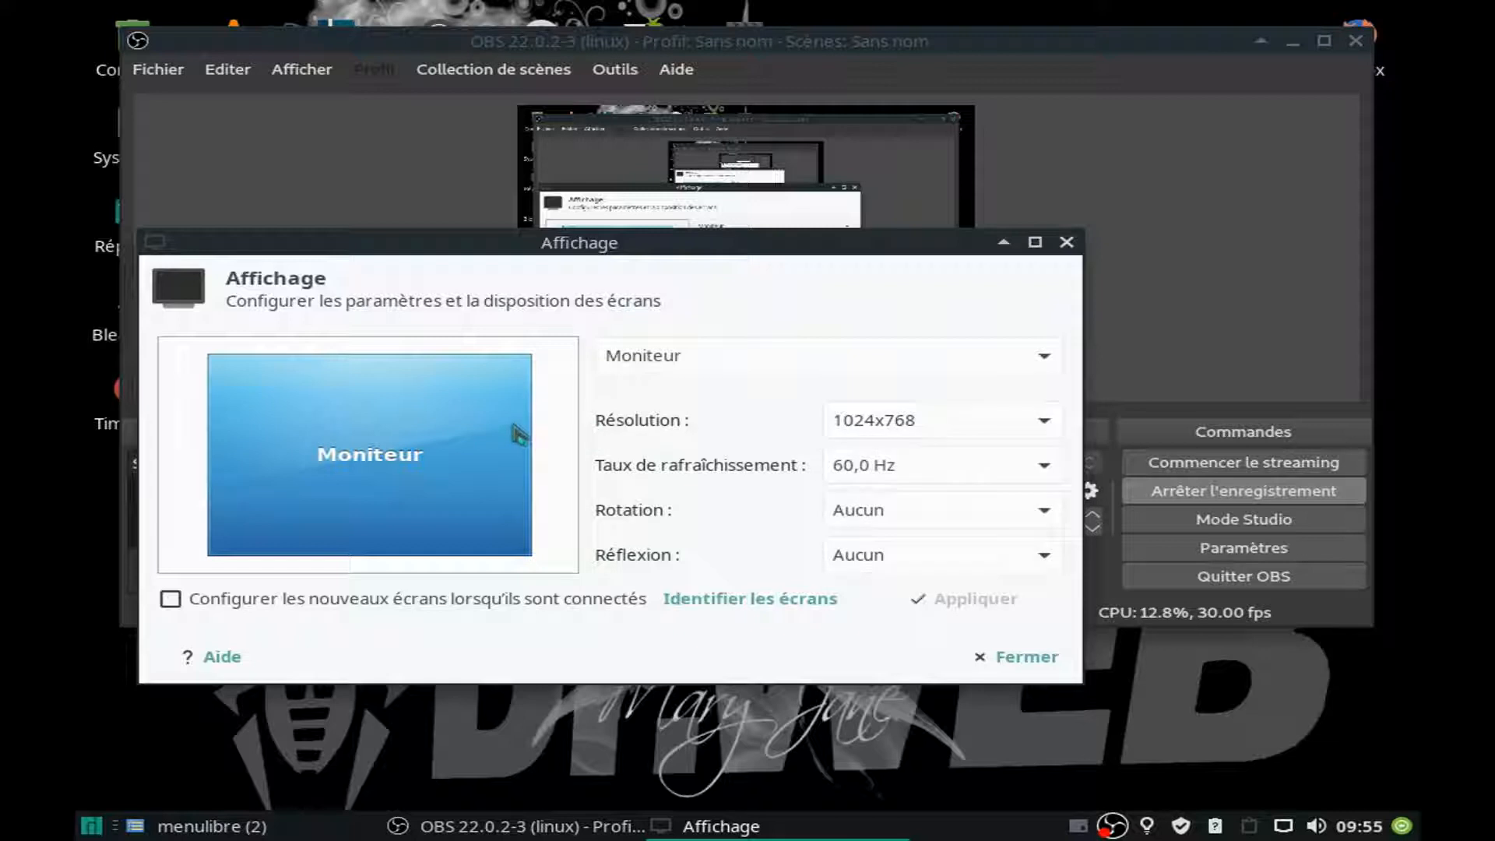
click(1066, 242)
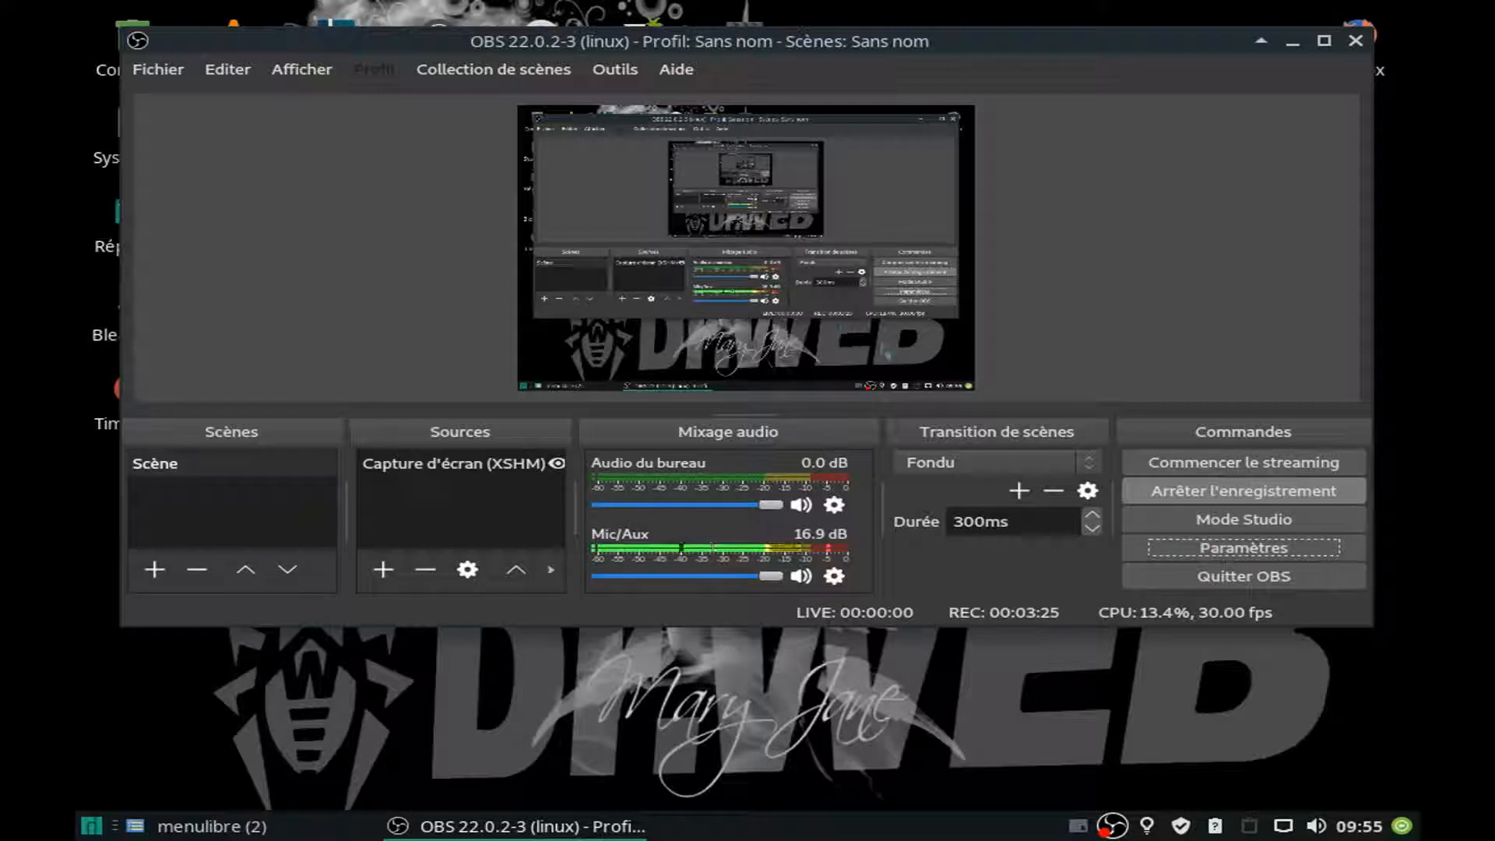
Compare the base and output resolutions in the OBS video settings with the monitor's resolution, and close the settings.
click(1240, 553)
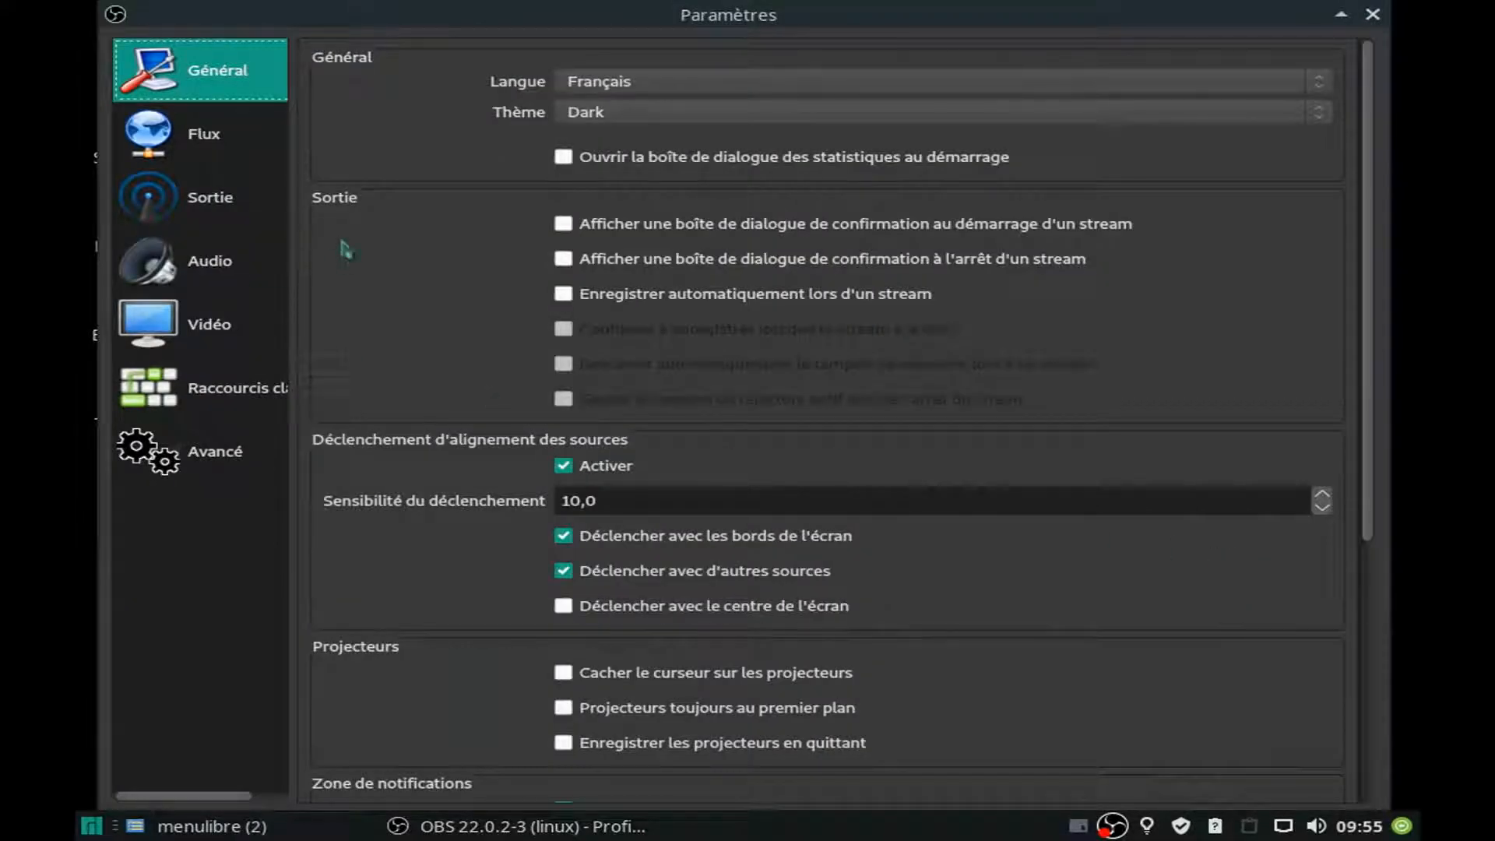
click(191, 326)
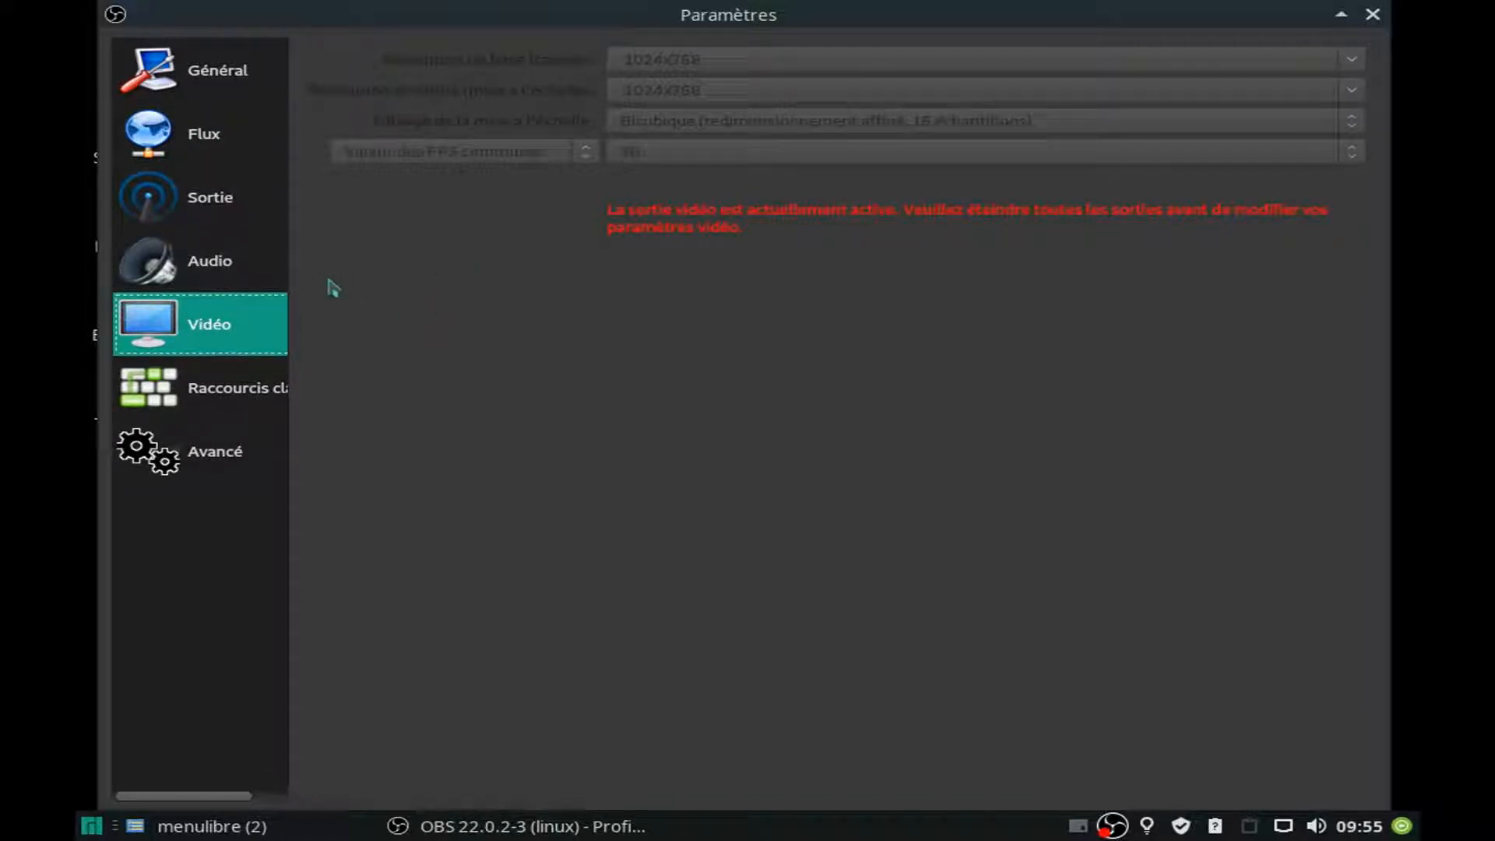
click(1373, 15)
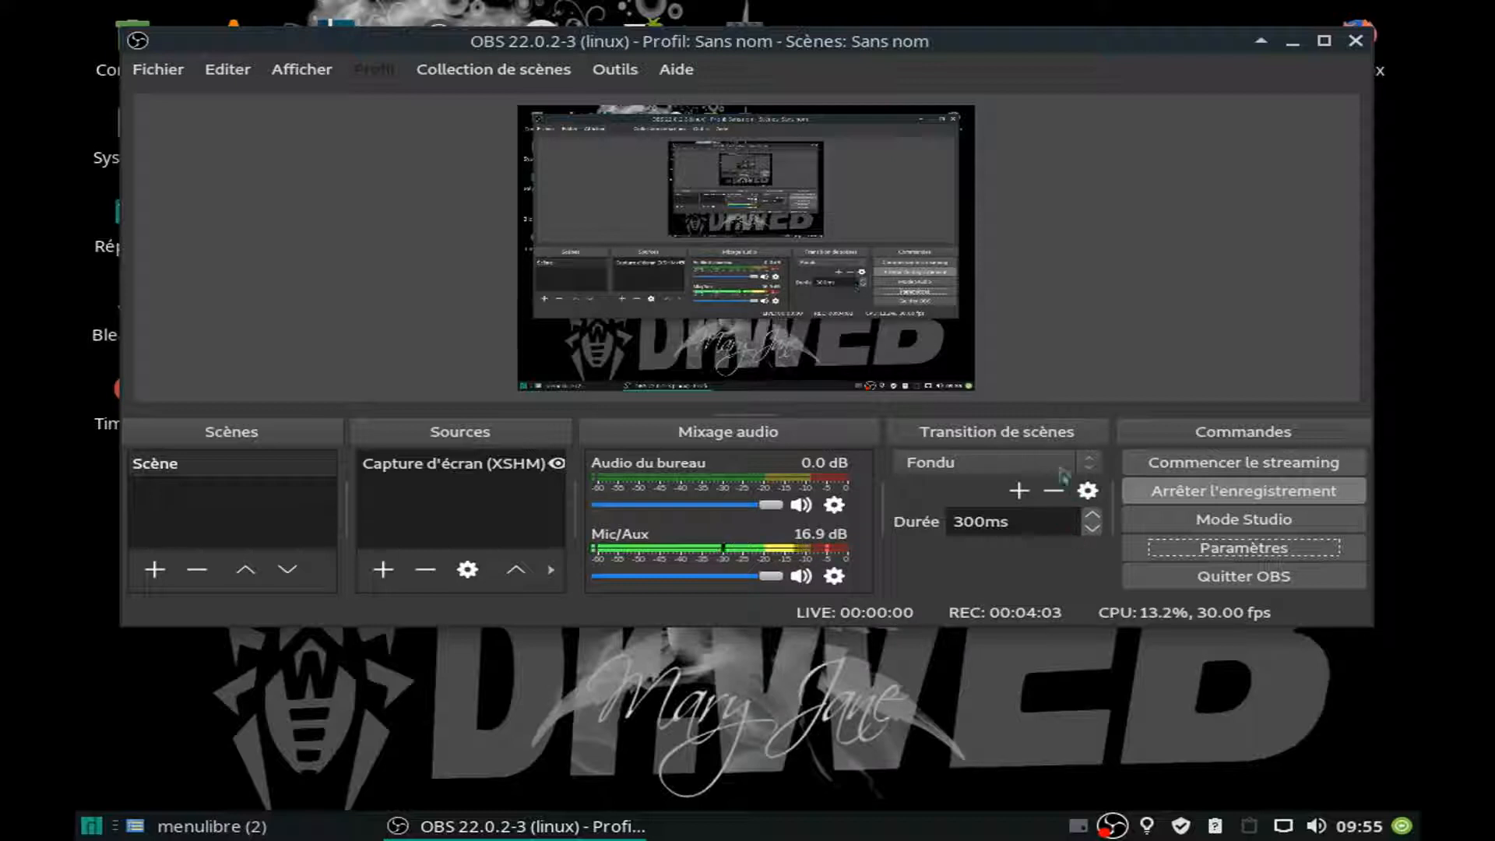
click(1199, 554)
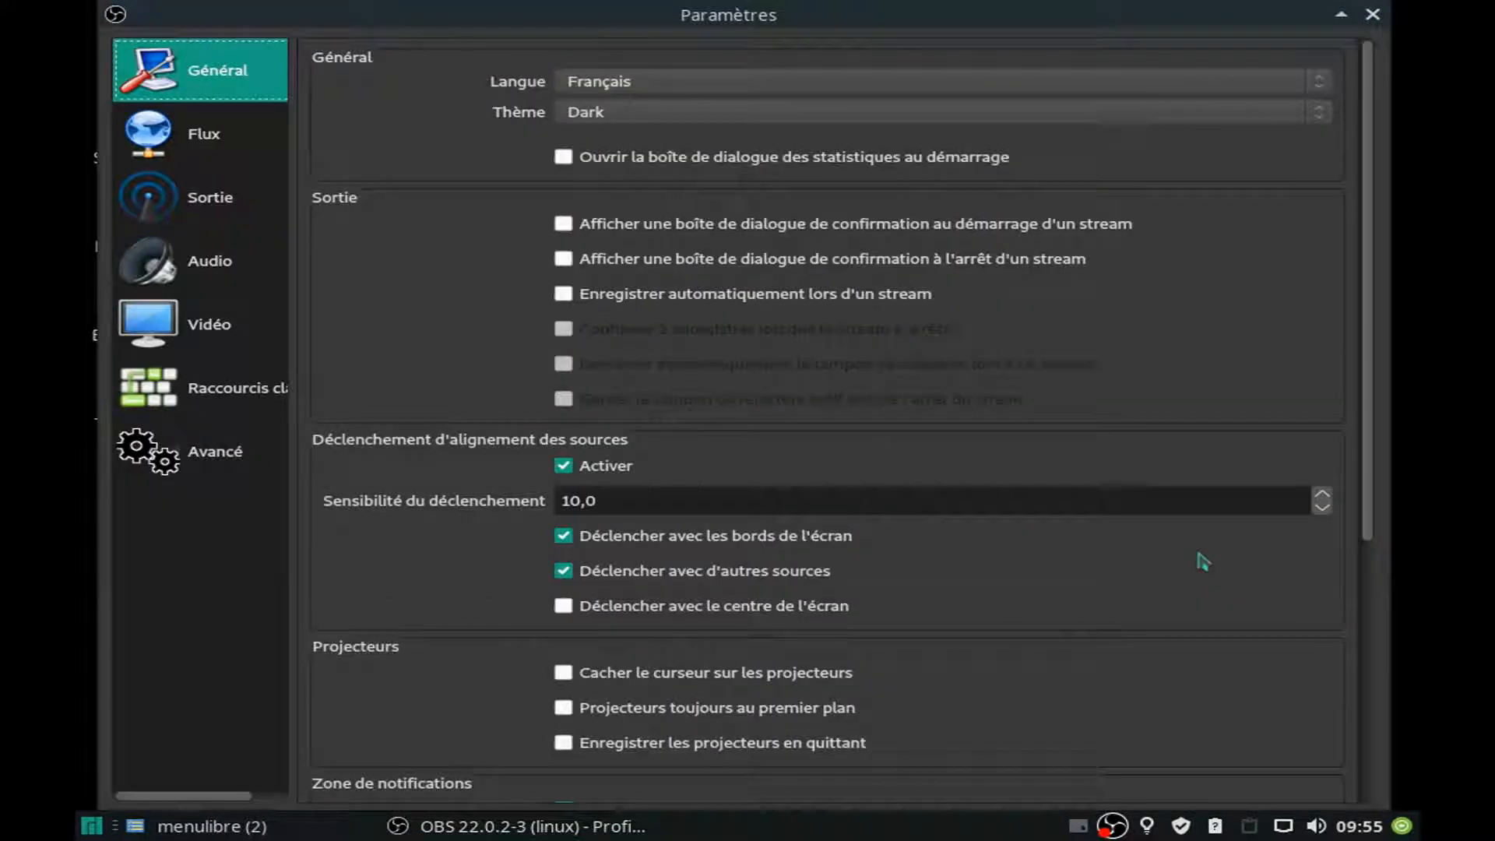
click(1371, 14)
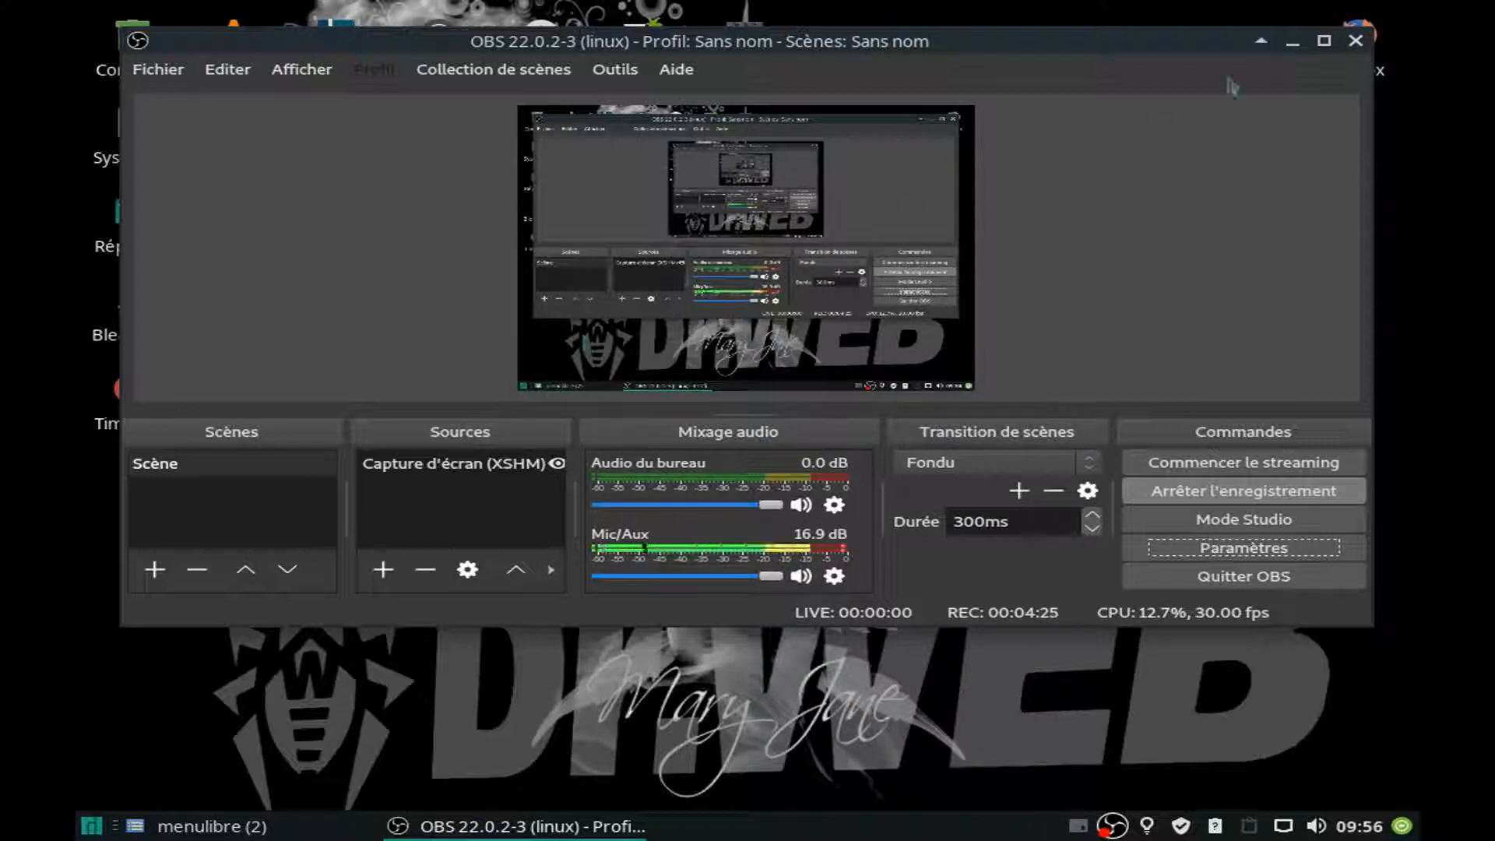
drag(1184, 40, 937, 76)
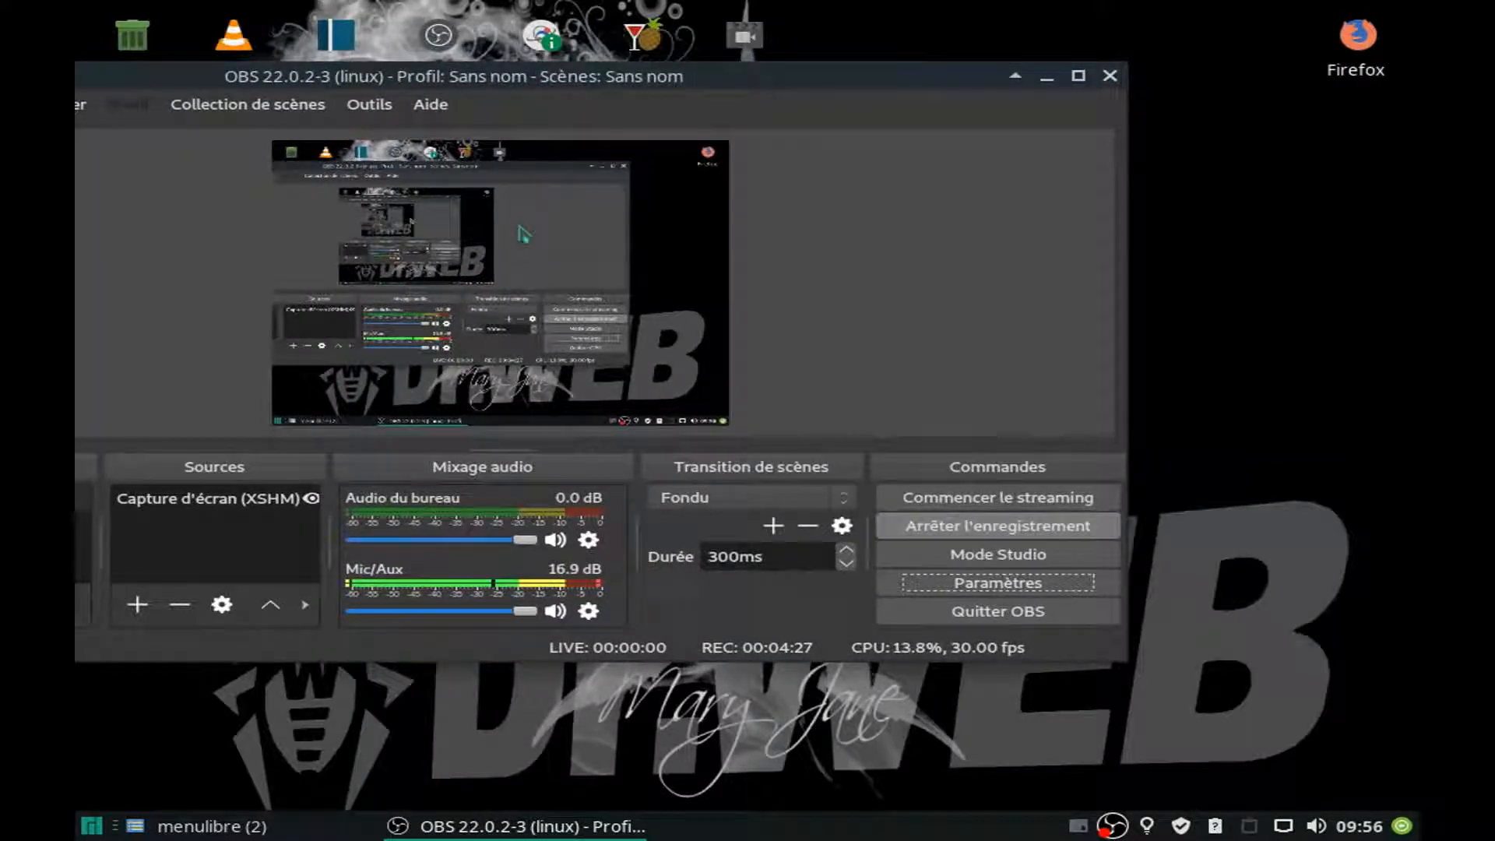
drag(772, 71, 1056, 19)
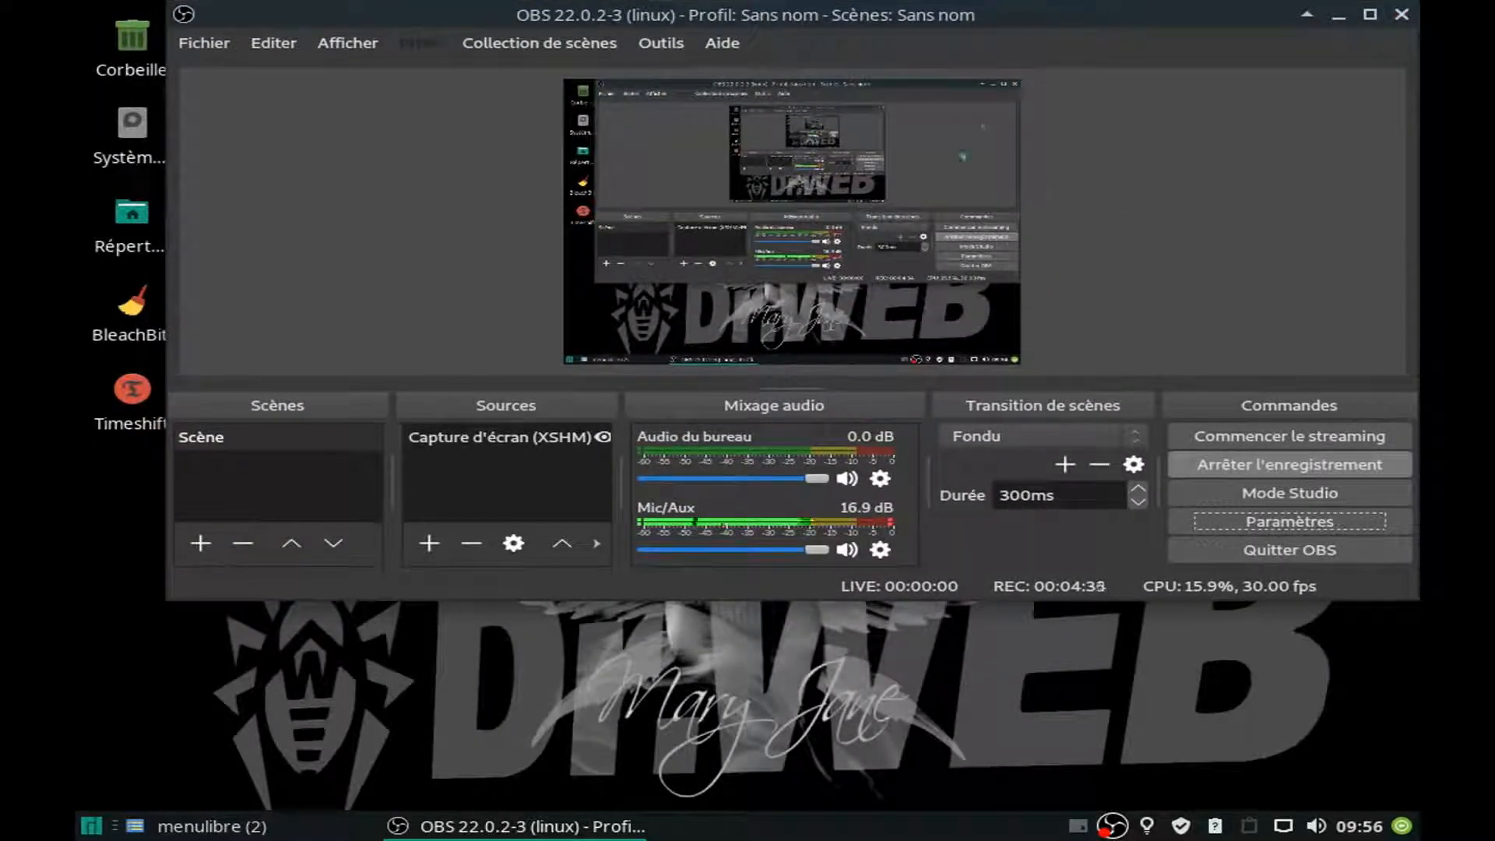
drag(1079, 11, 989, 218)
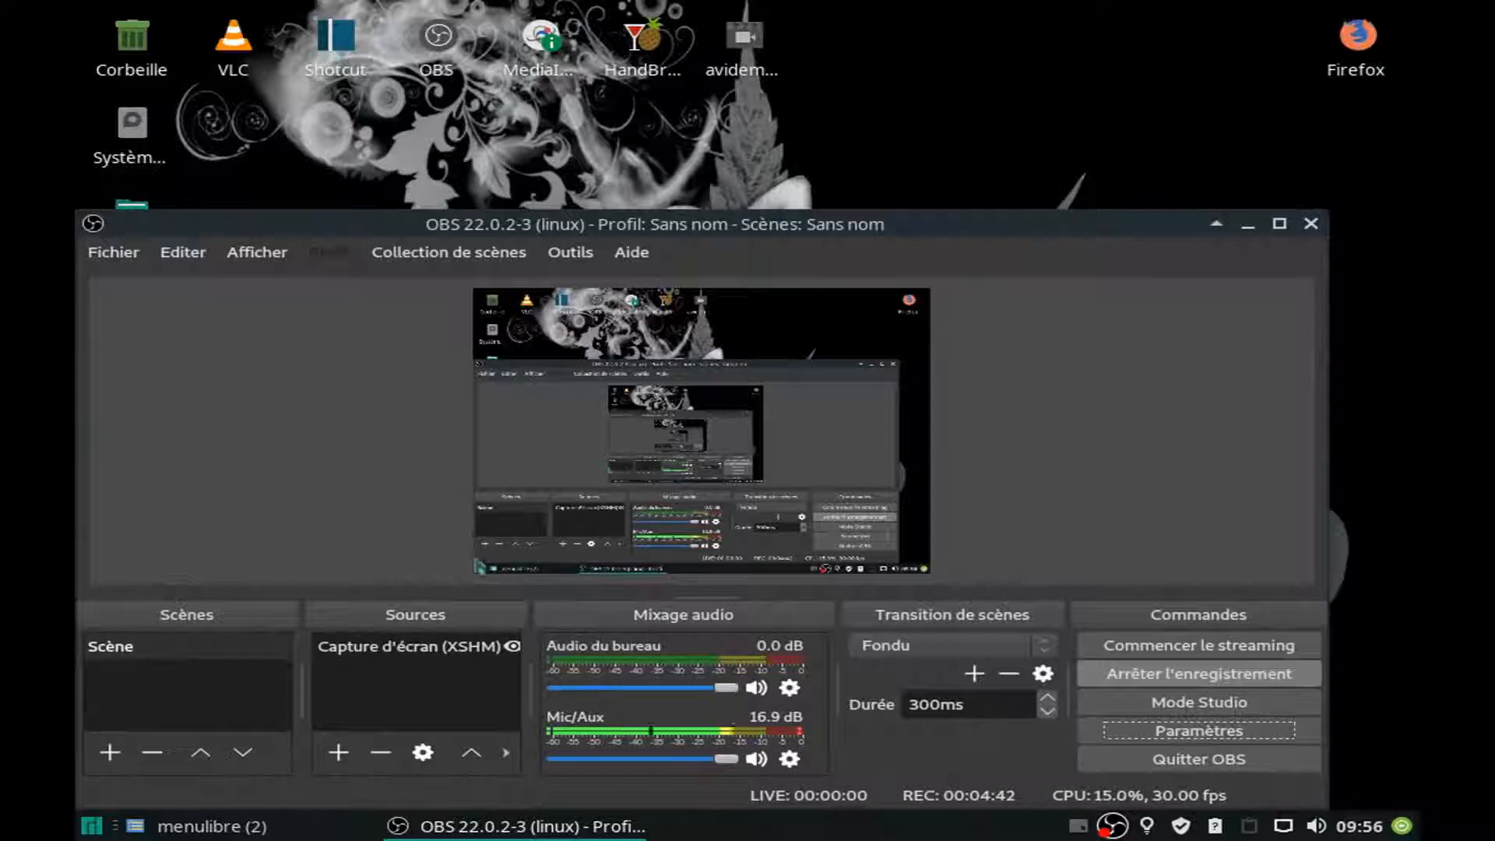
drag(988, 218, 1034, 46)
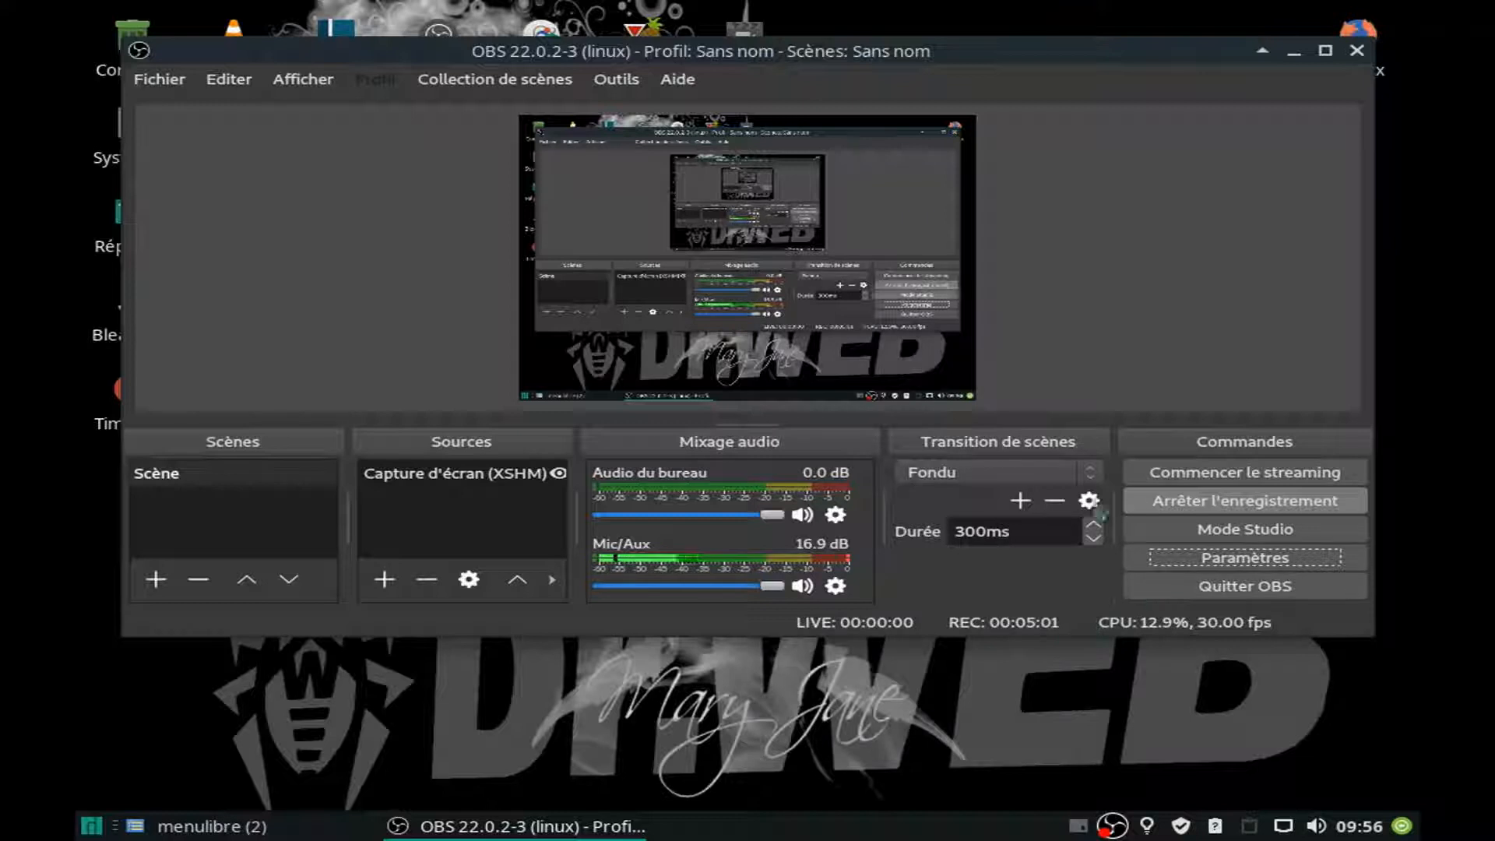
Check the base and output resolutions in the OBS video settings once more, and stop the current recording.
click(1224, 566)
click(163, 333)
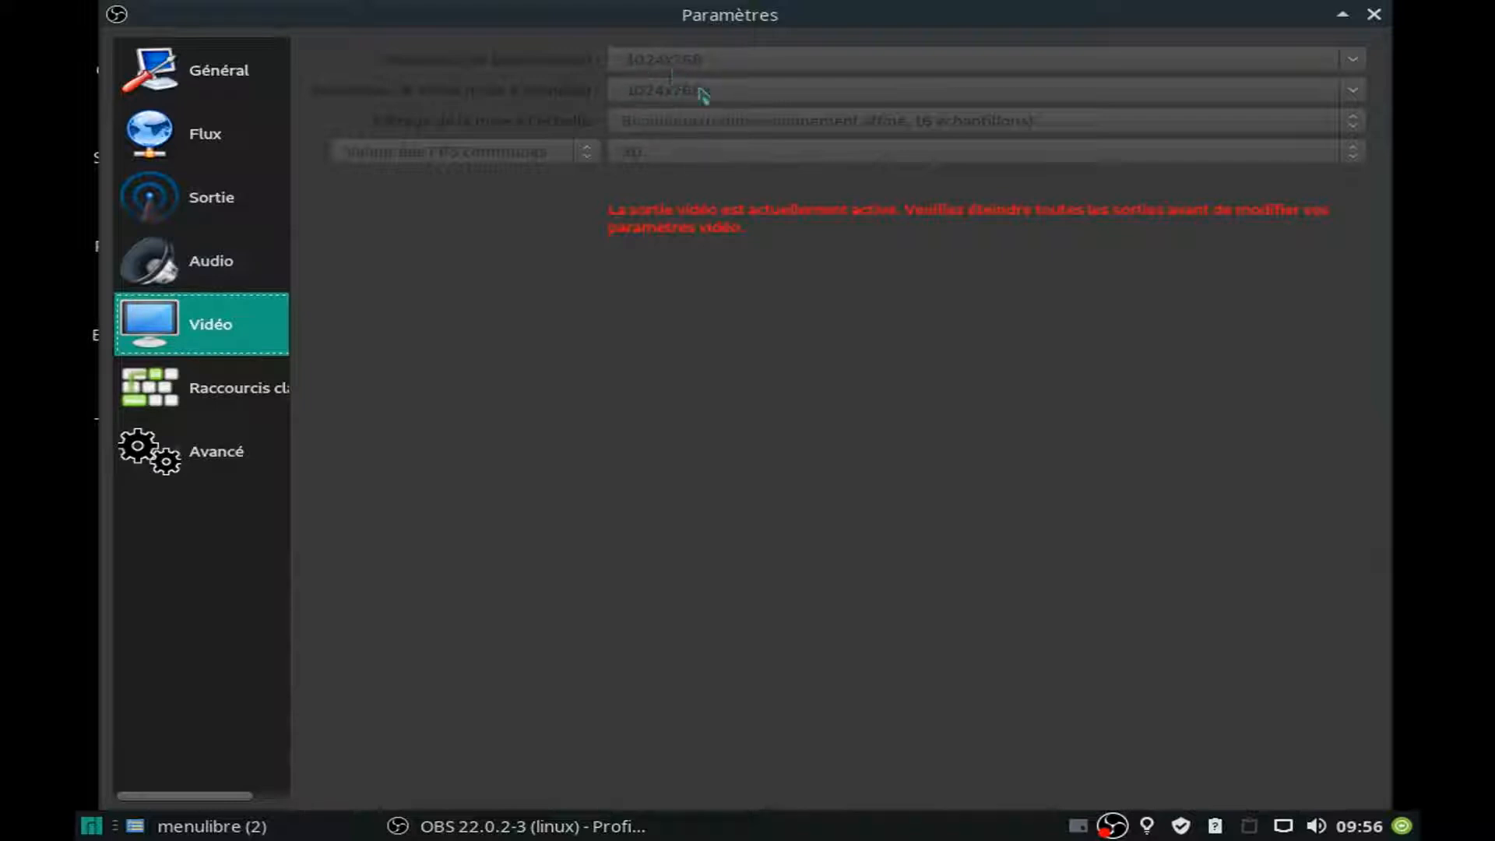
click(1374, 15)
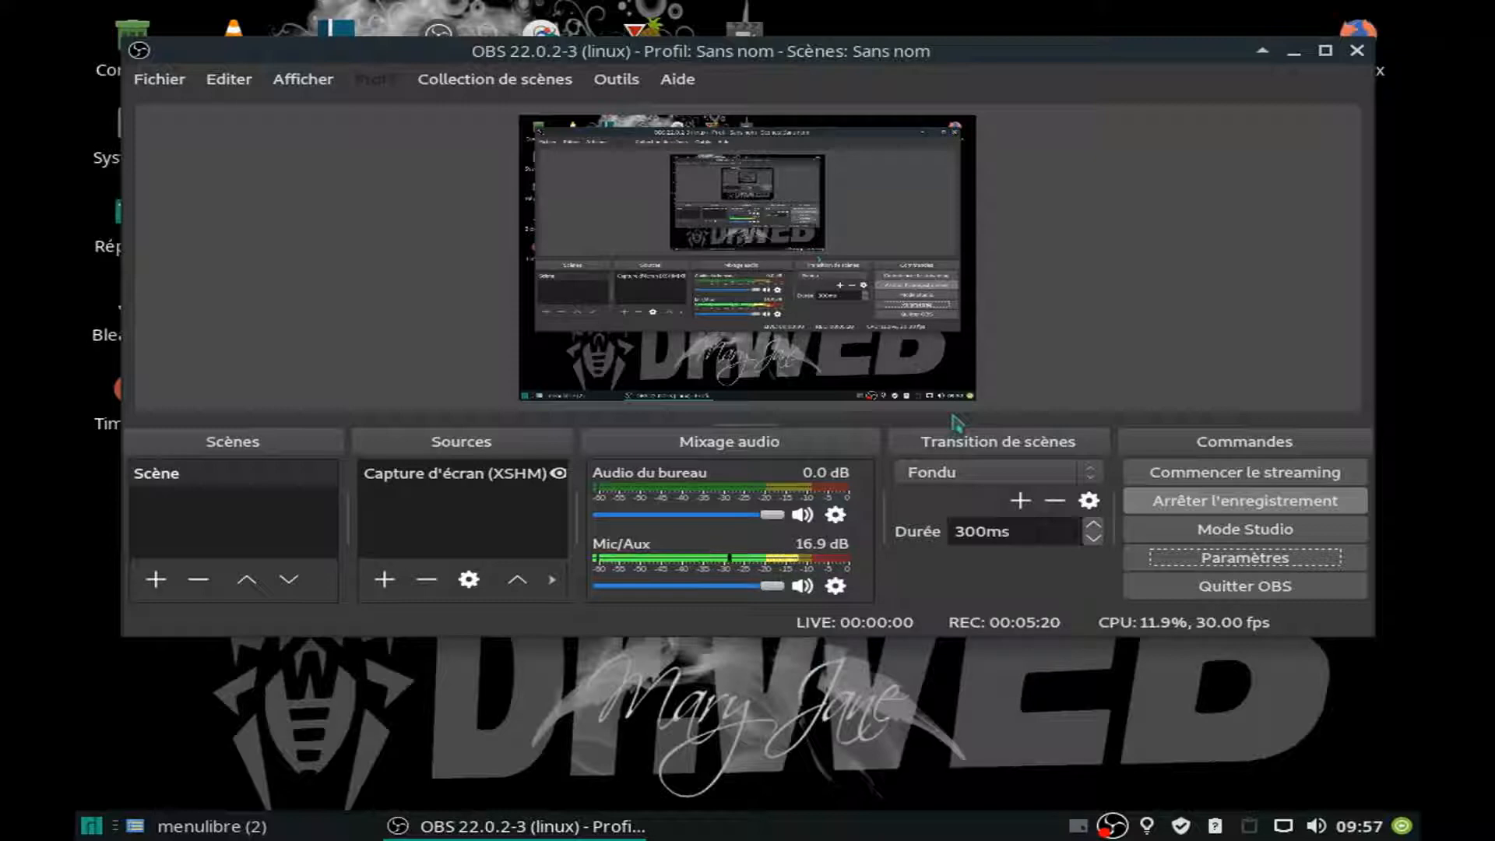
click(1206, 505)
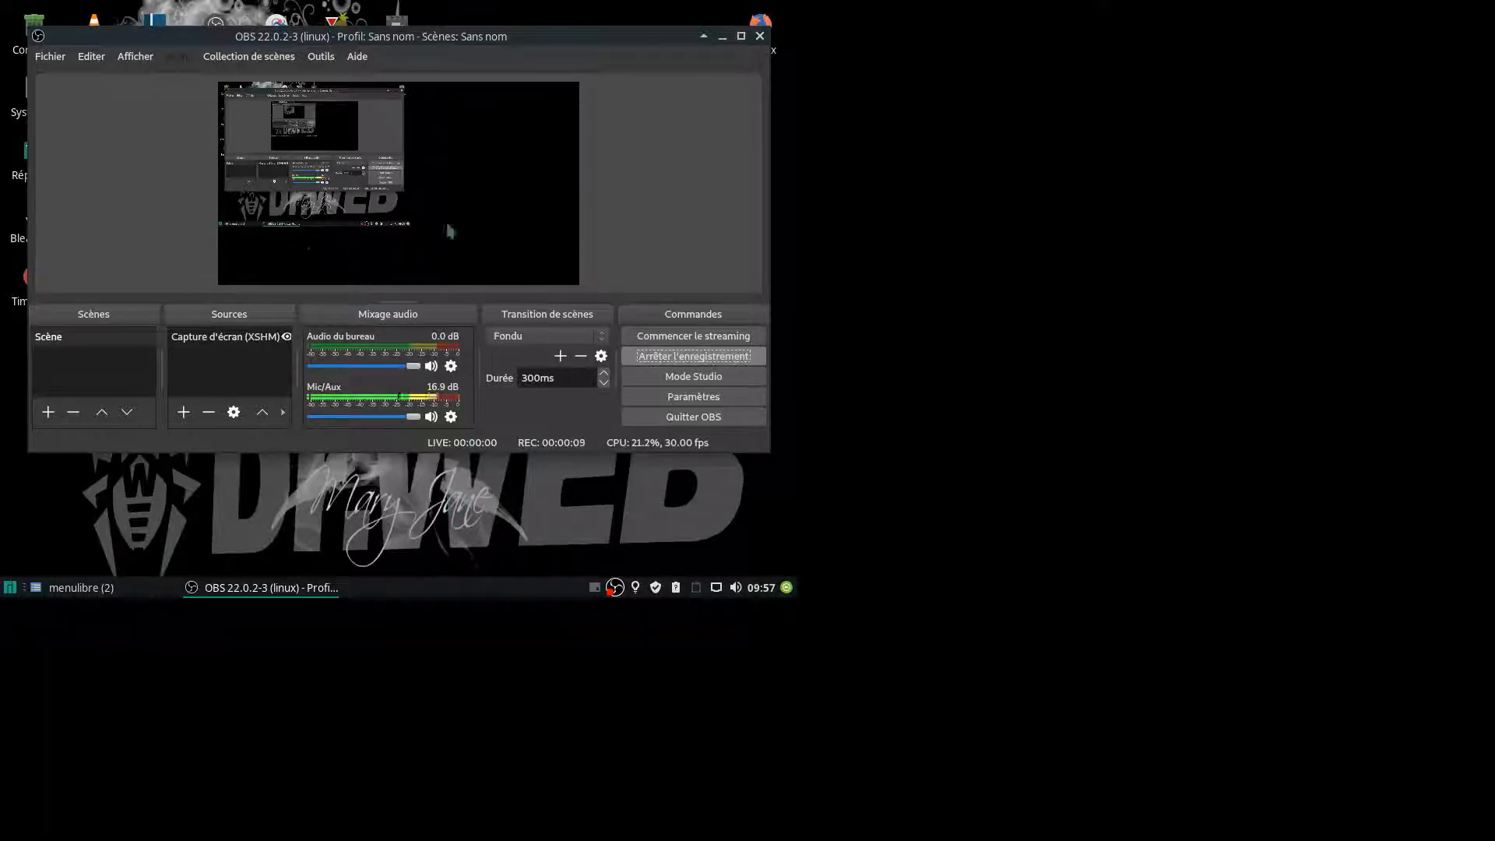
Open the video settings during the new recording to examine its base and output resolutions.
drag(491, 36, 517, 52)
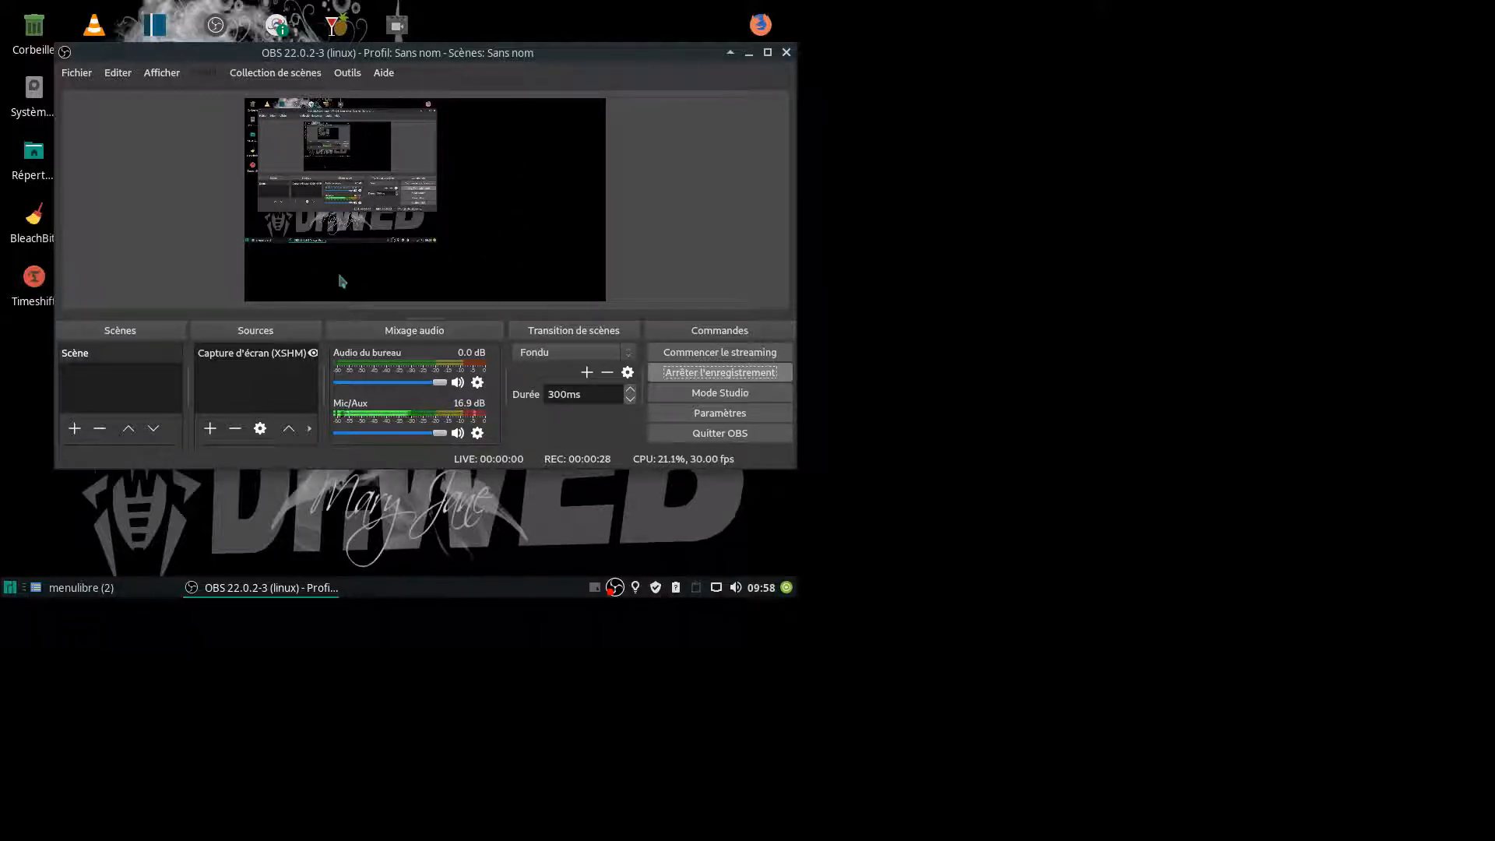
click(710, 414)
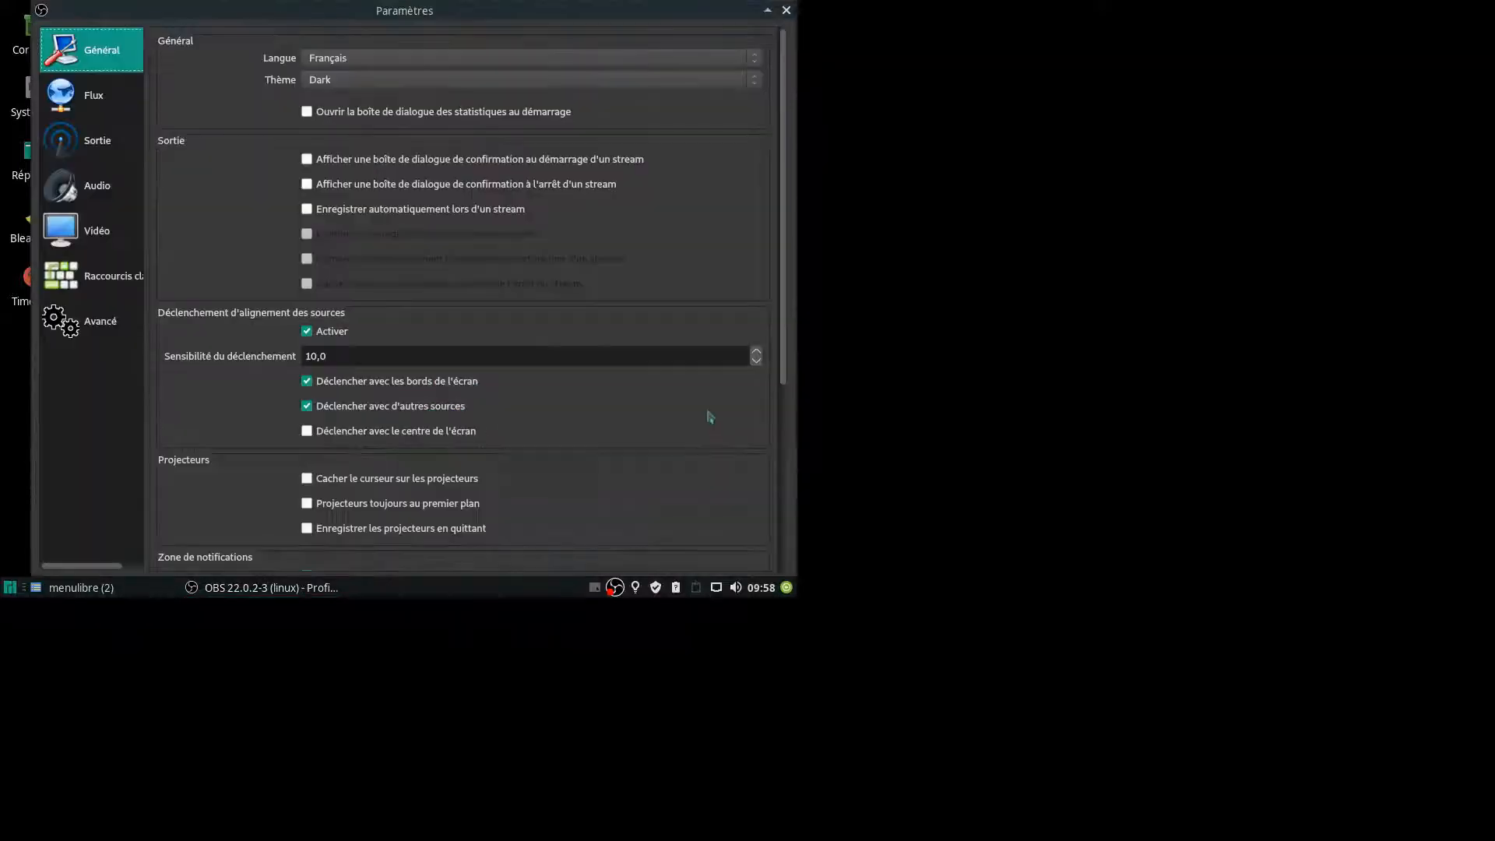
click(89, 231)
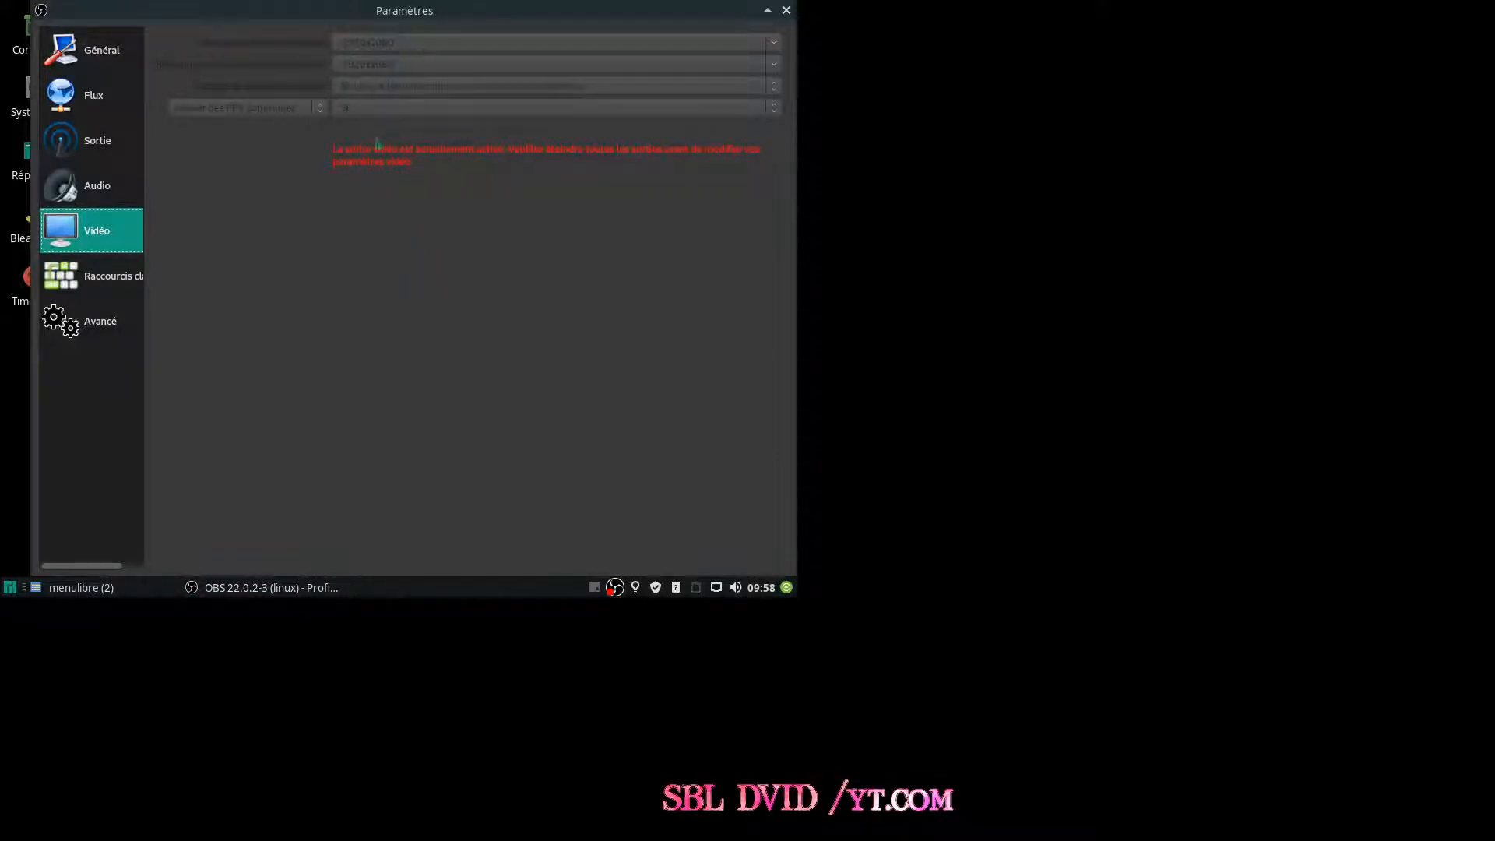
Reopen the settings and set the general Sensibilité du déclenchement to 9,5 while reviewing the general options through Multivues.
click(787, 11)
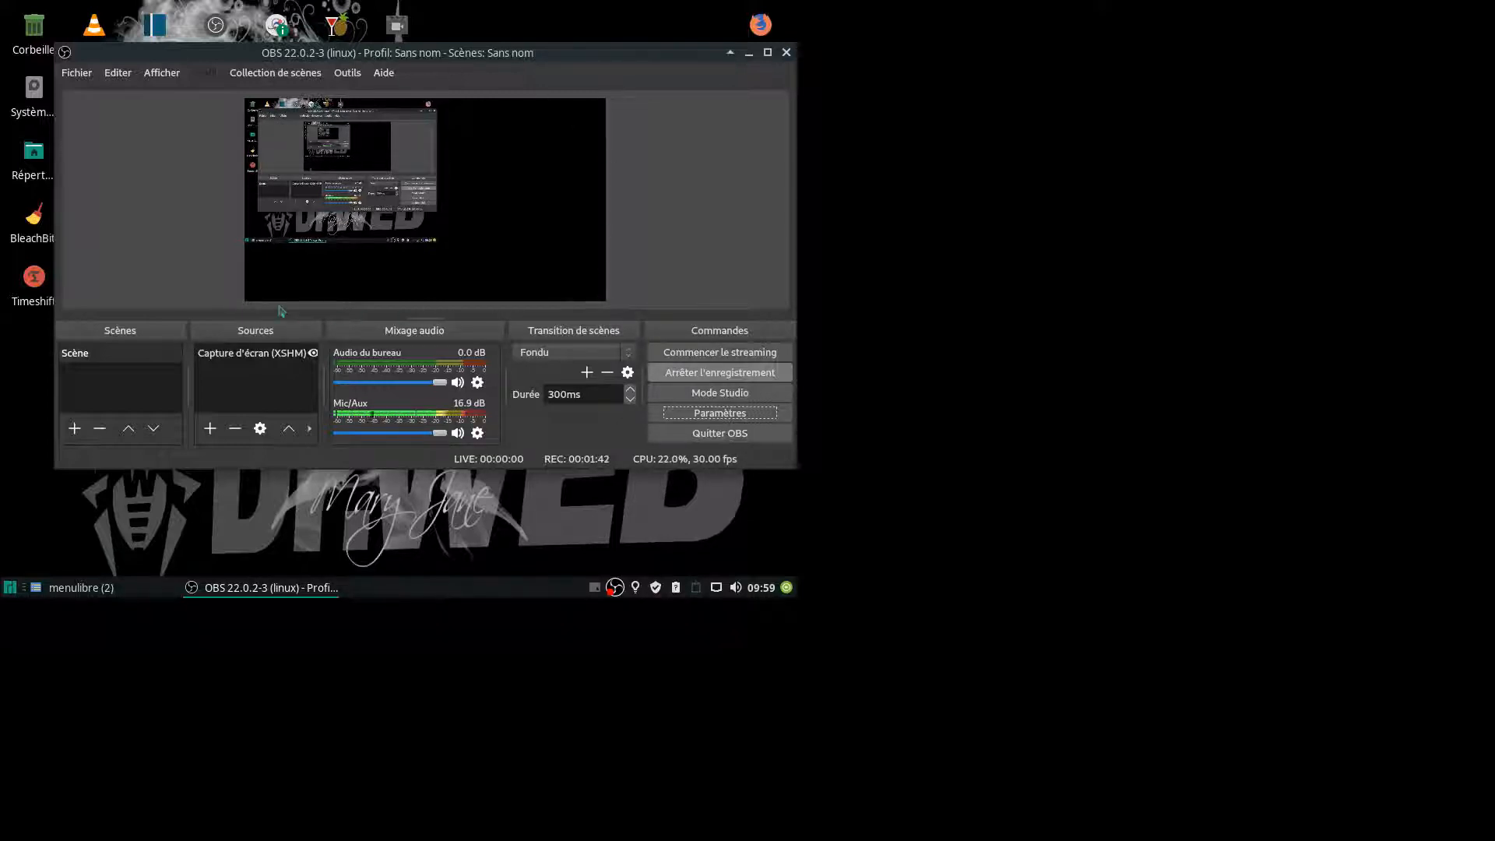
drag(592, 61, 569, 55)
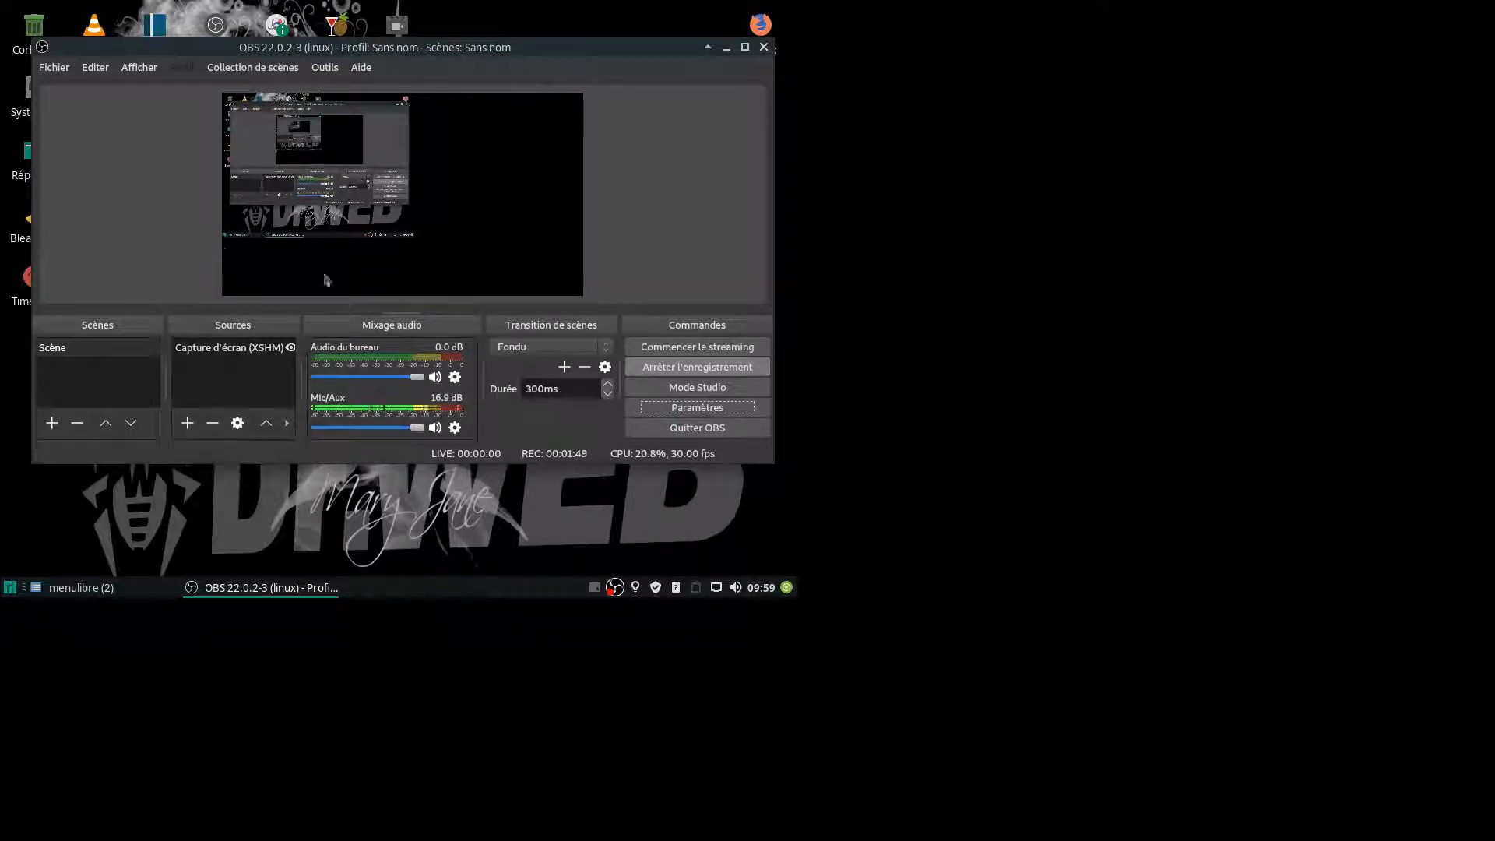
click(697, 407)
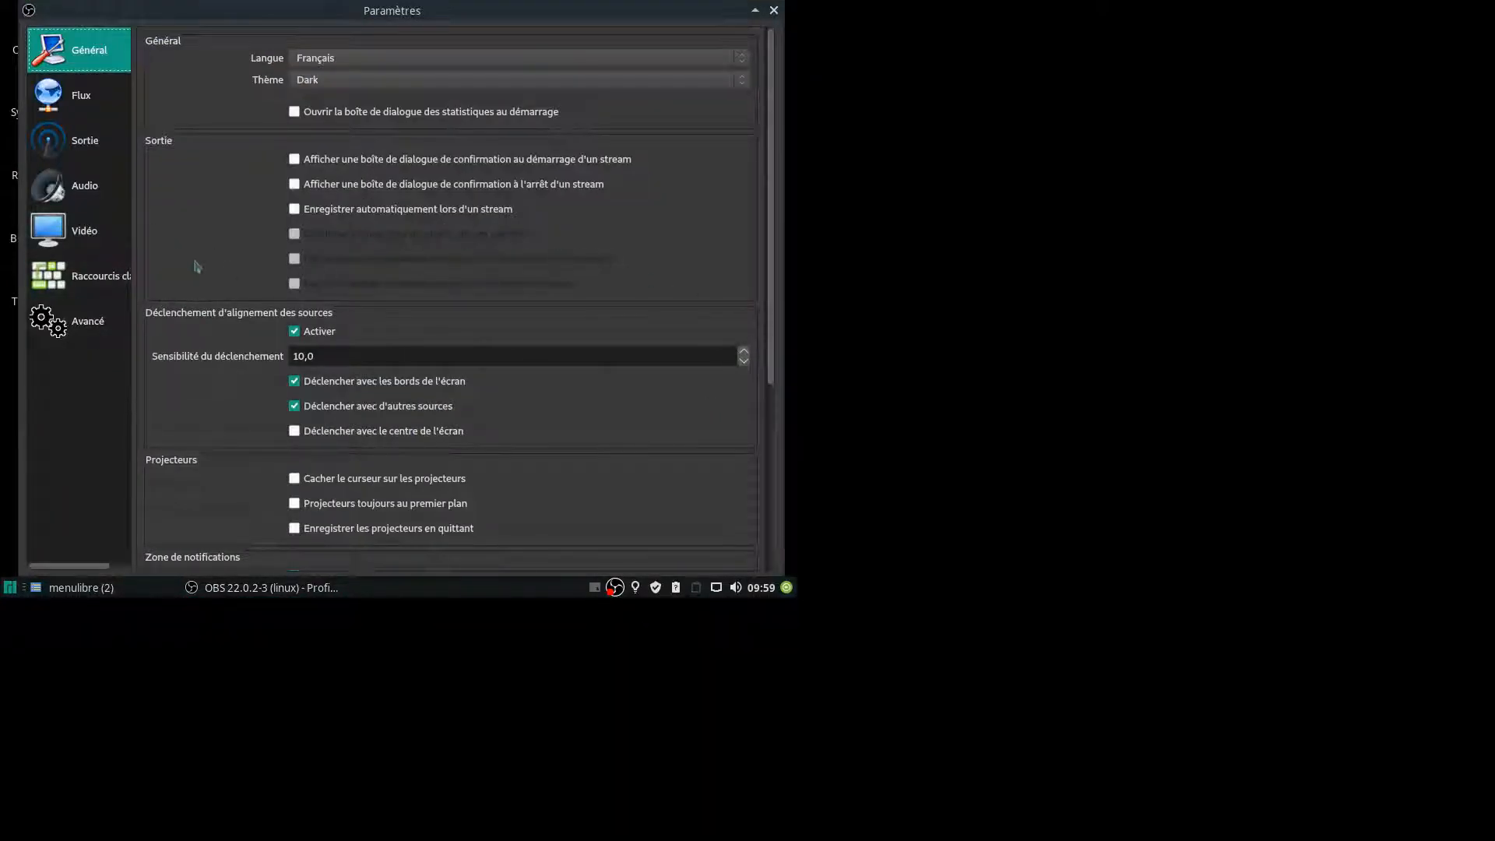
scroll(600, 305, down, 2)
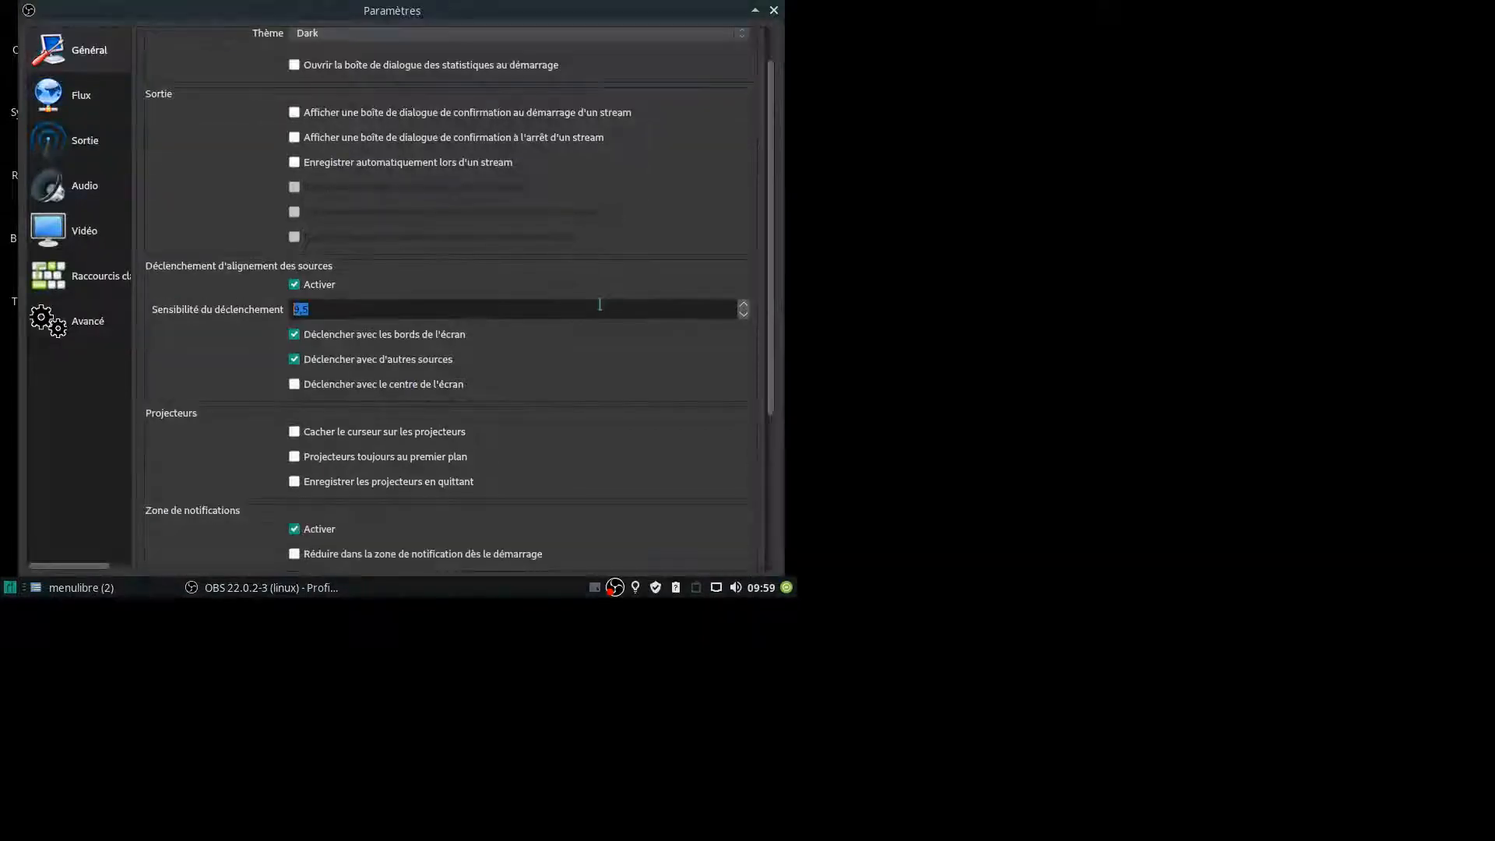
scroll(617, 428, down, 1)
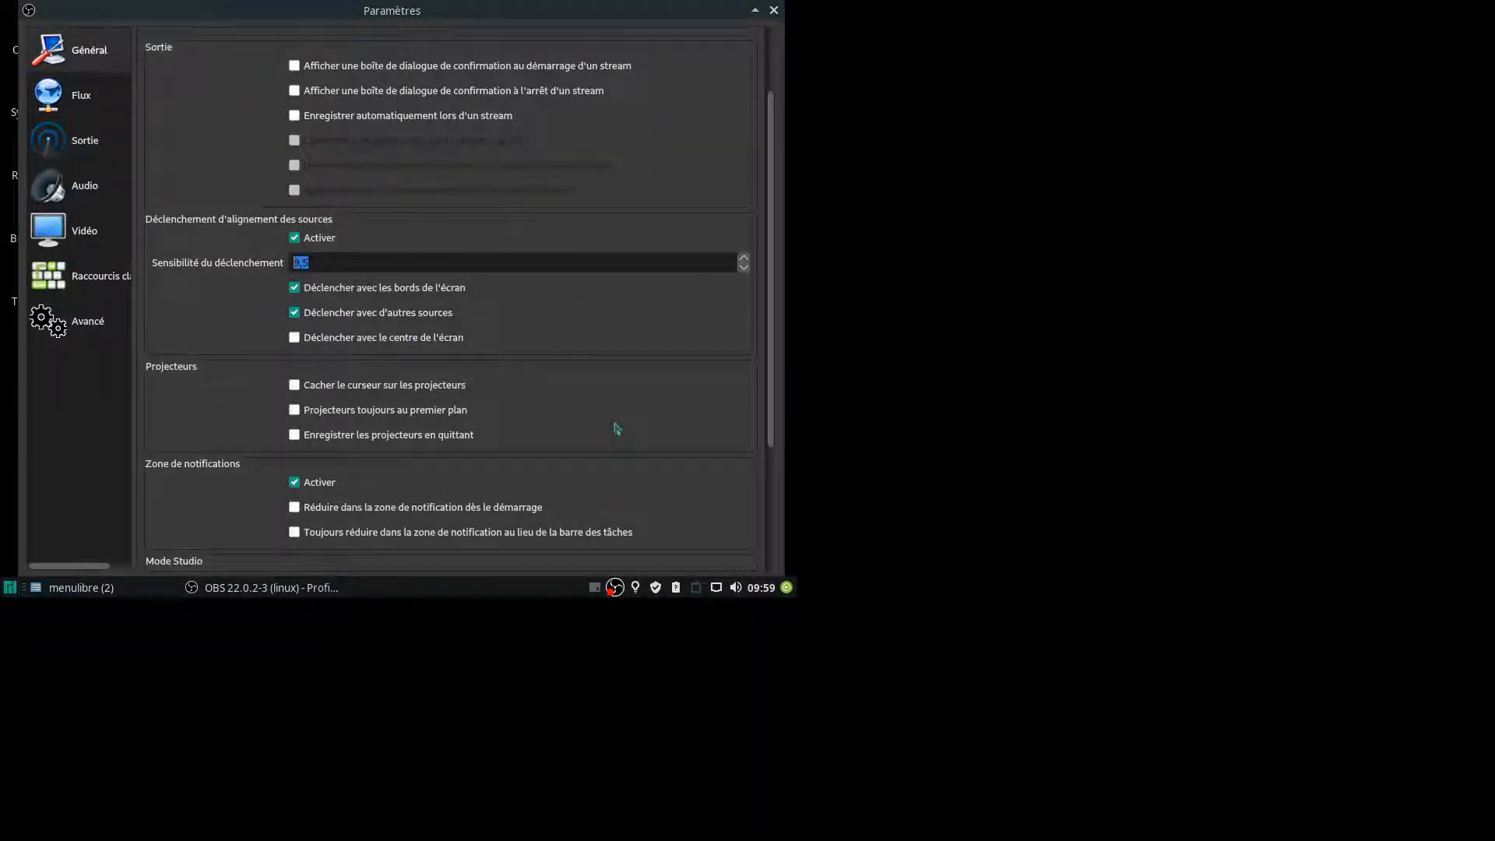
scroll(617, 428, down, 2)
scroll(617, 427, down, 2)
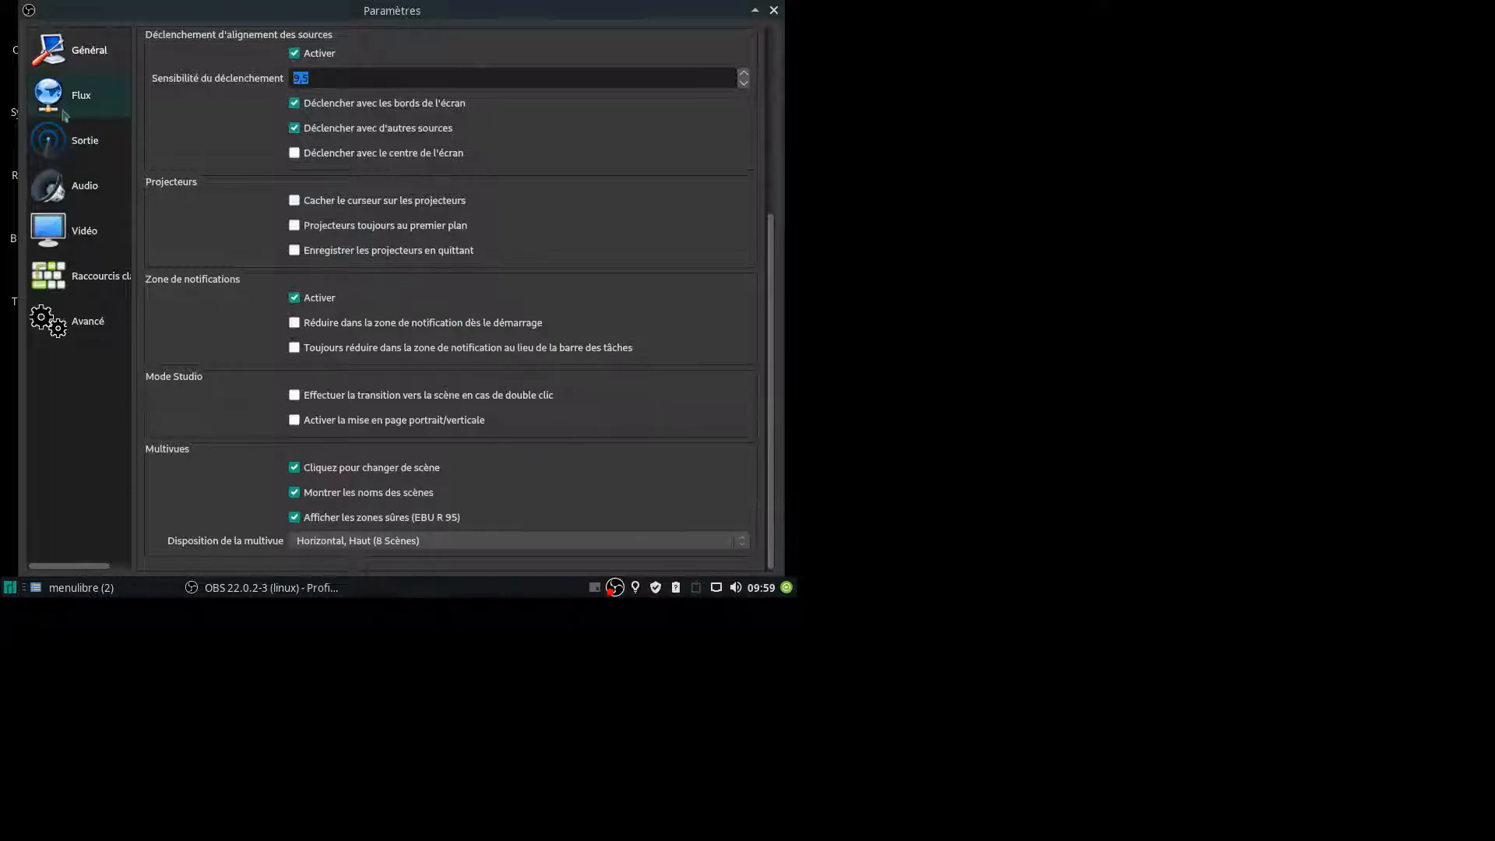
Review the Sortie, Vidéo, Flux and Avancé settings and return to the general options.
click(78, 140)
click(70, 231)
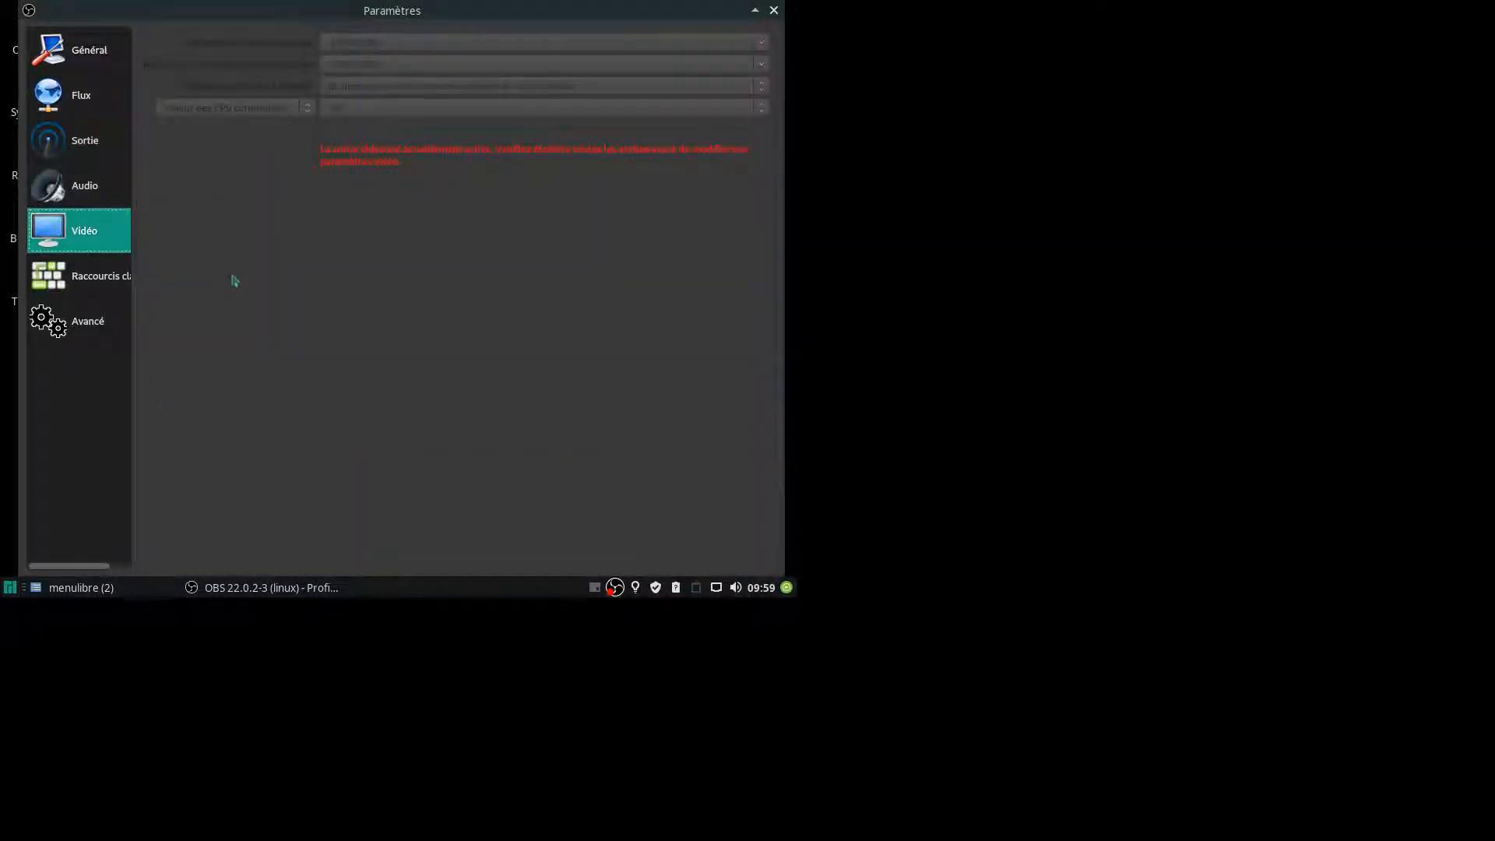
click(86, 148)
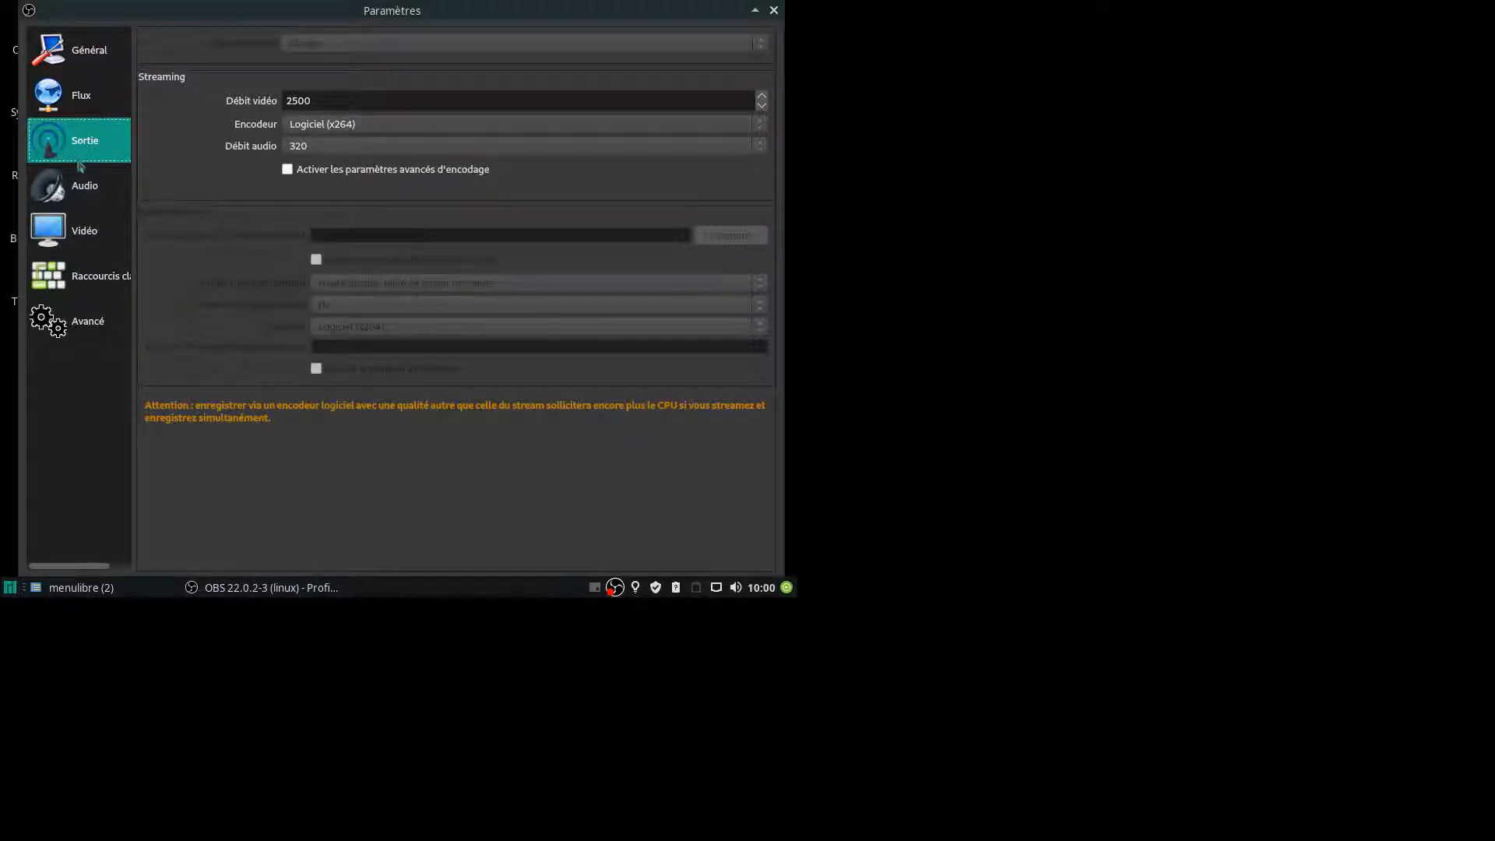
click(76, 103)
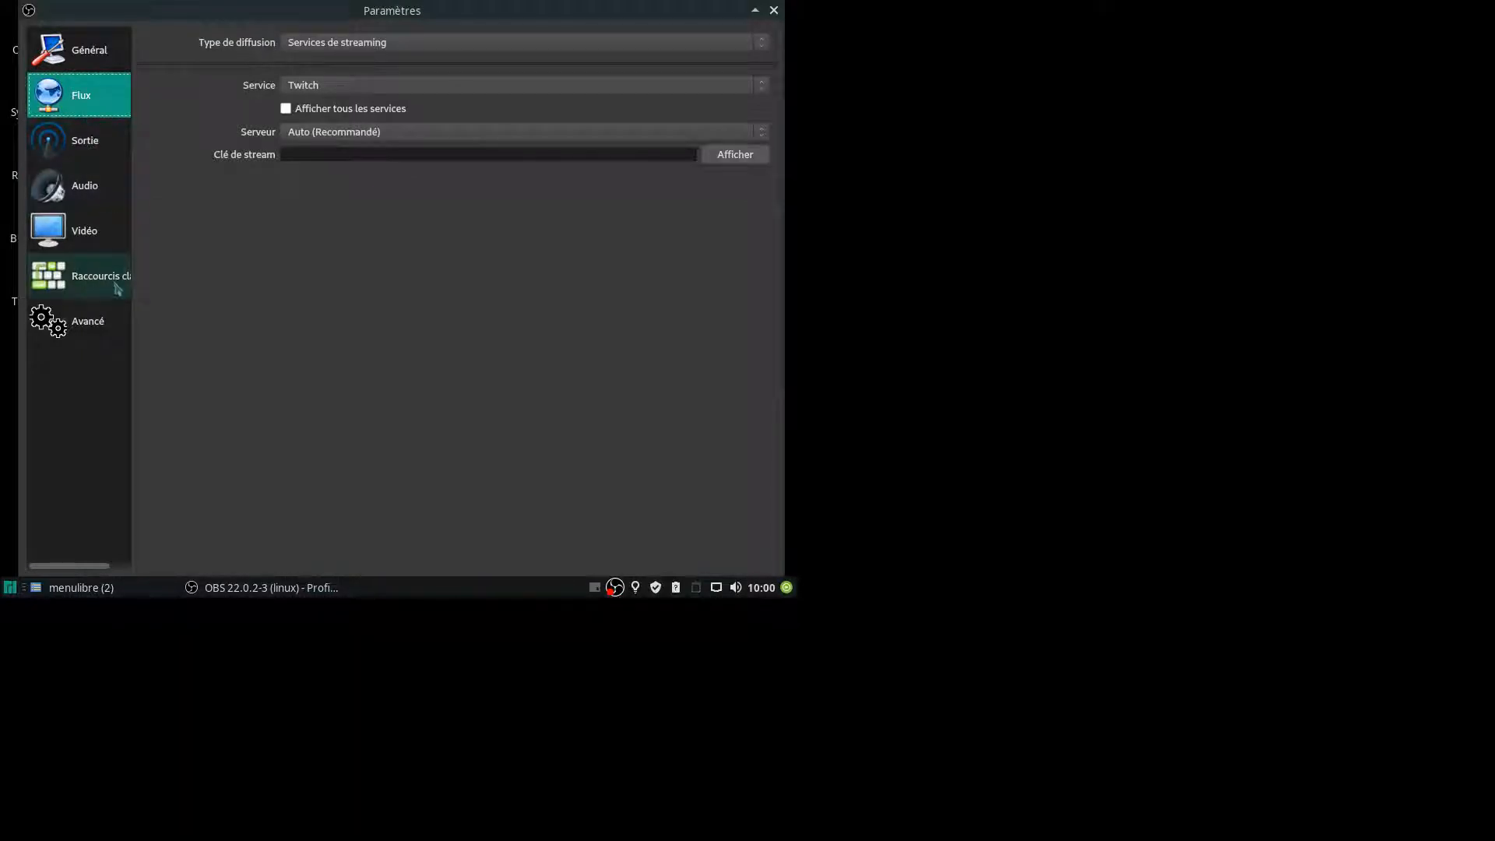
click(87, 322)
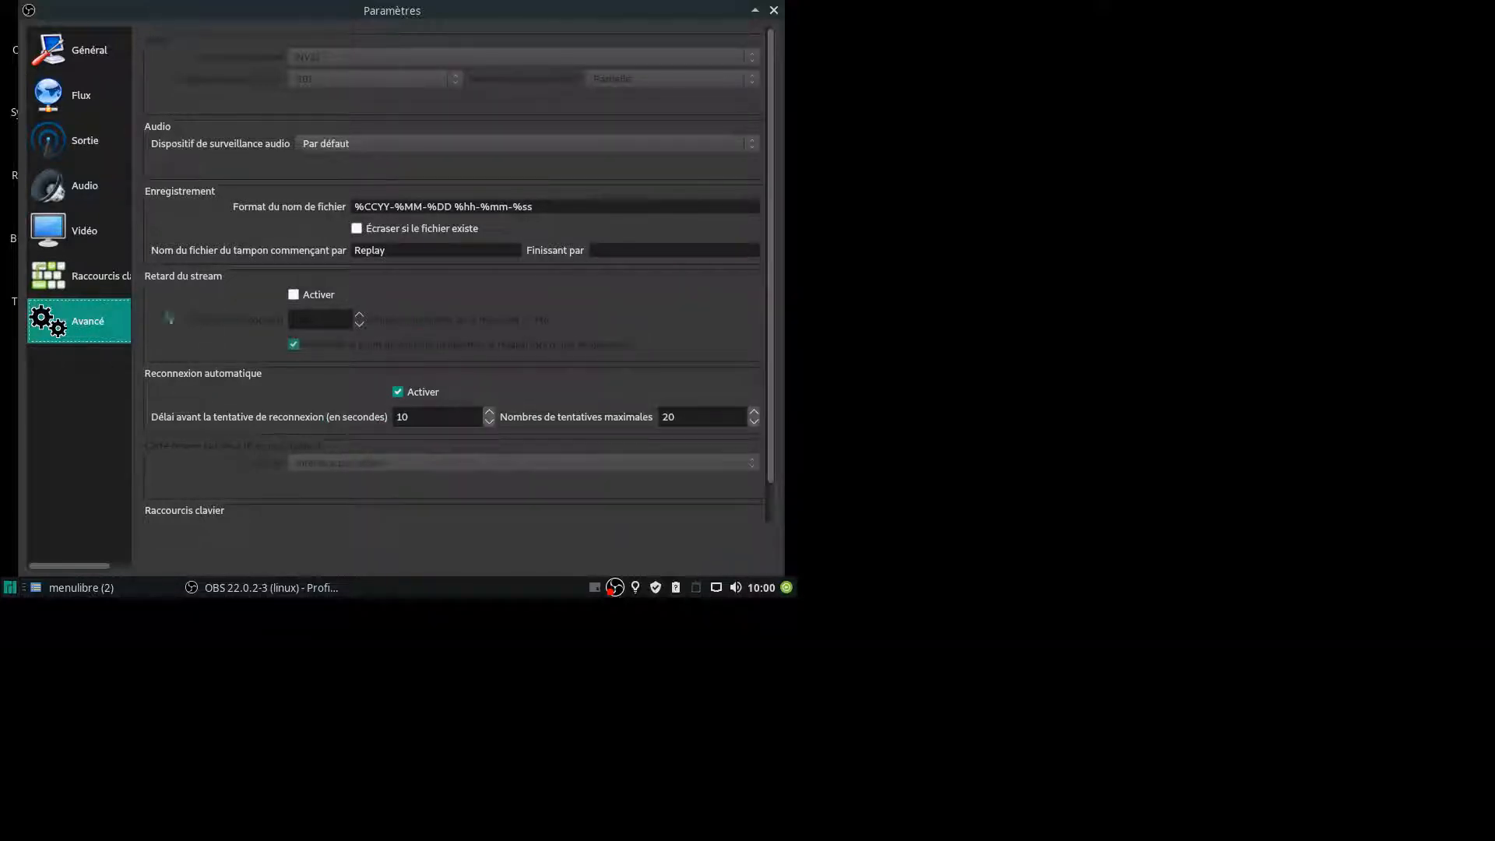
click(78, 50)
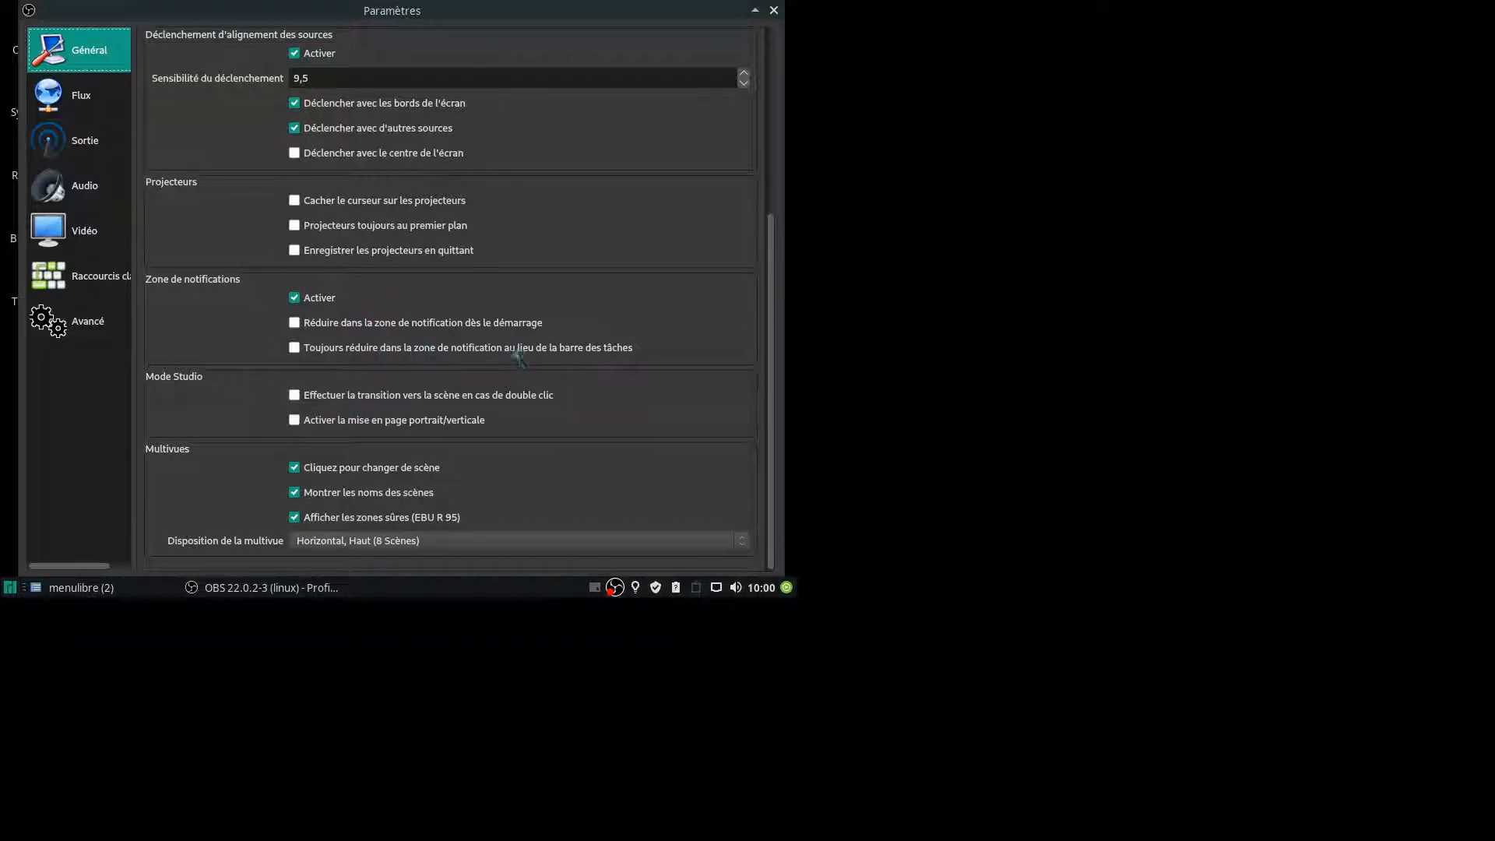
Apply the changed general settings and close the settings window.
drag(714, 3, 687, 26)
click(702, 517)
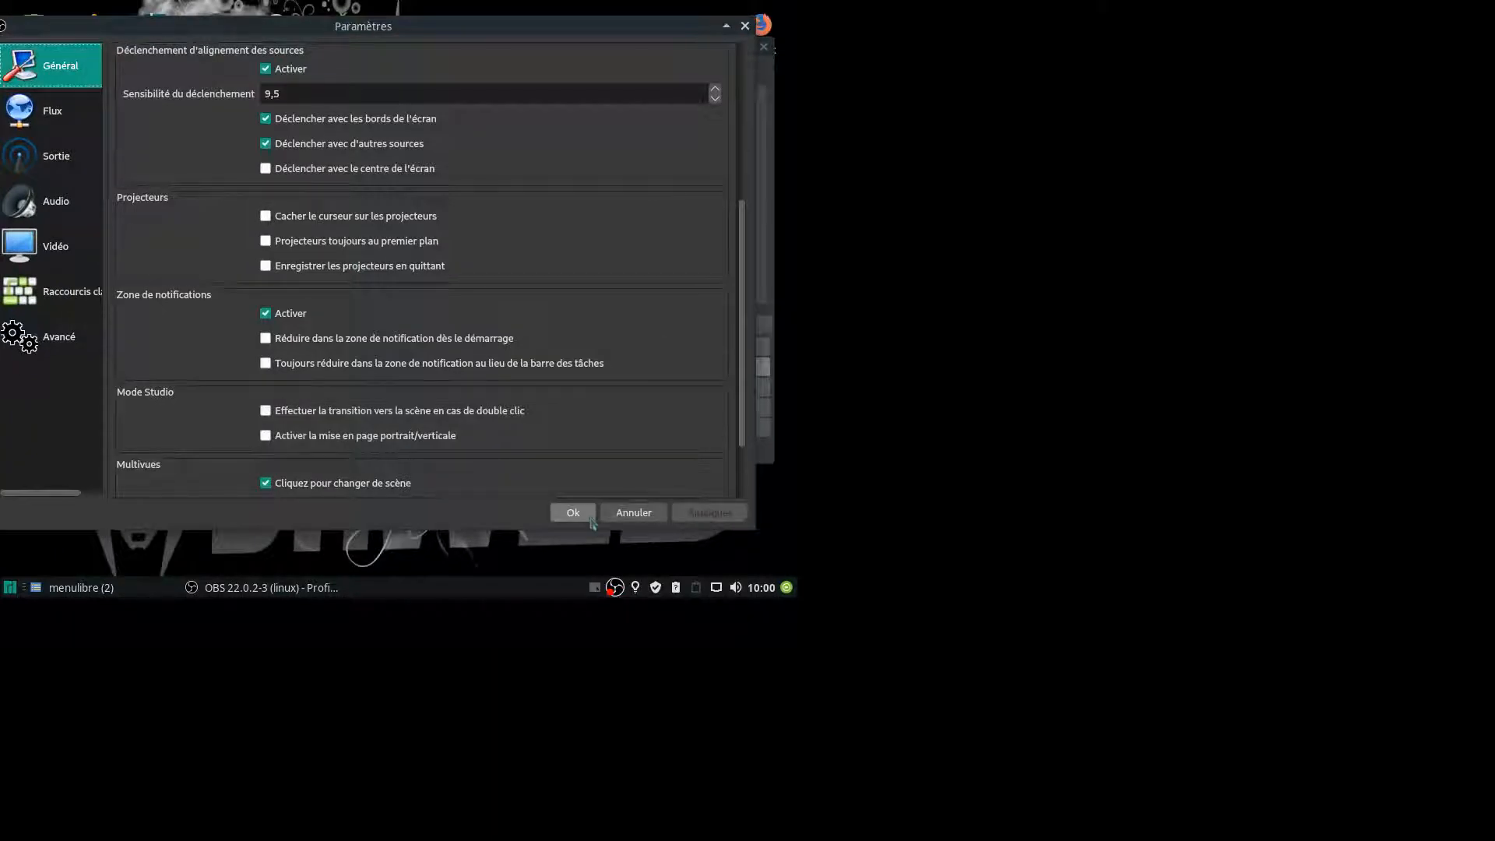
click(573, 512)
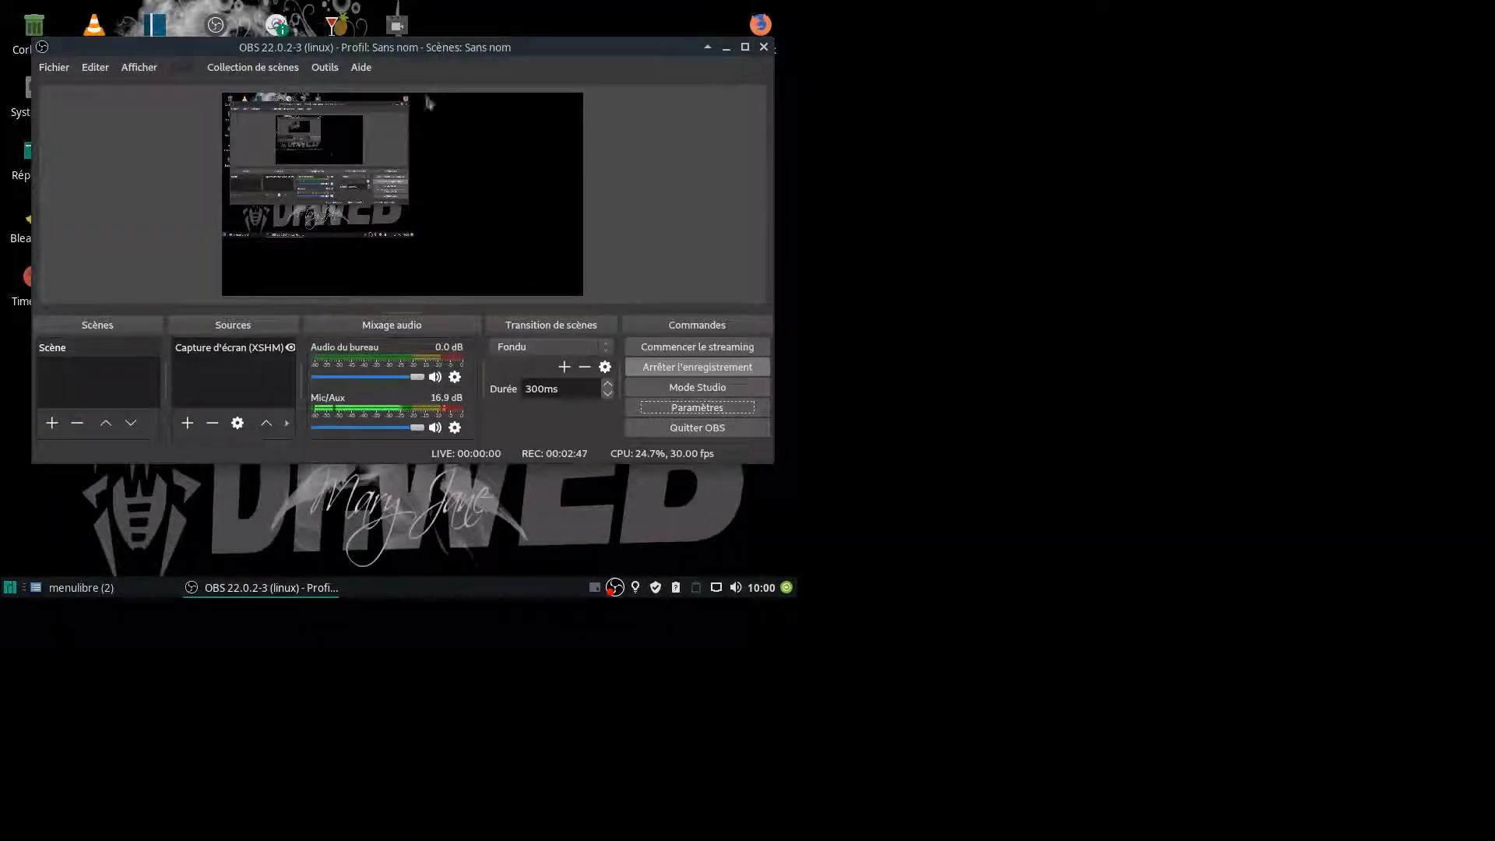
Reopen the video settings, compare their base and output resolutions with the capture preview in the main window, and close the settings.
click(698, 415)
click(67, 231)
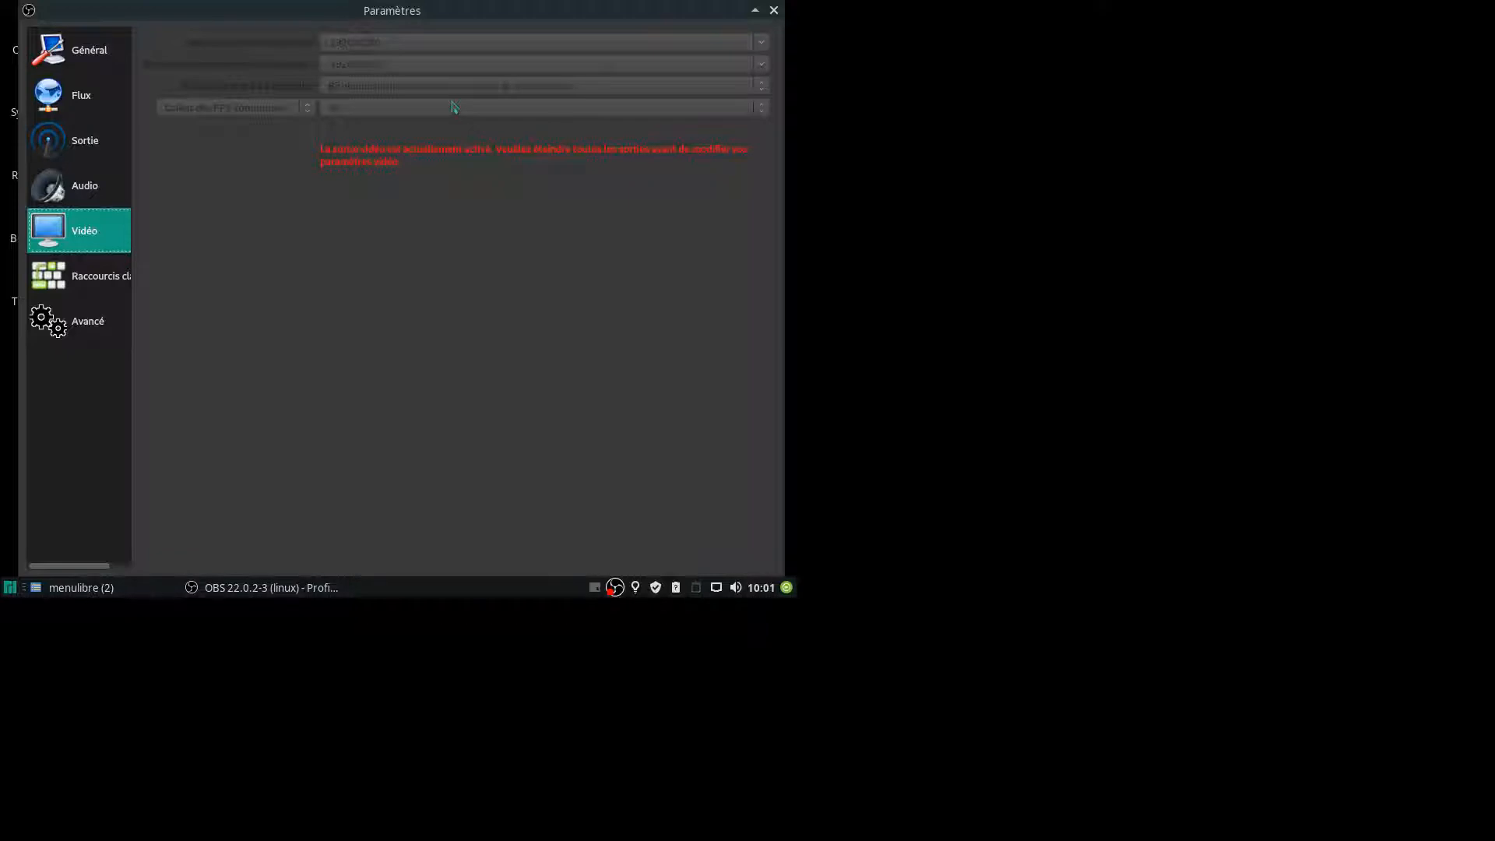
drag(717, 9, 492, 411)
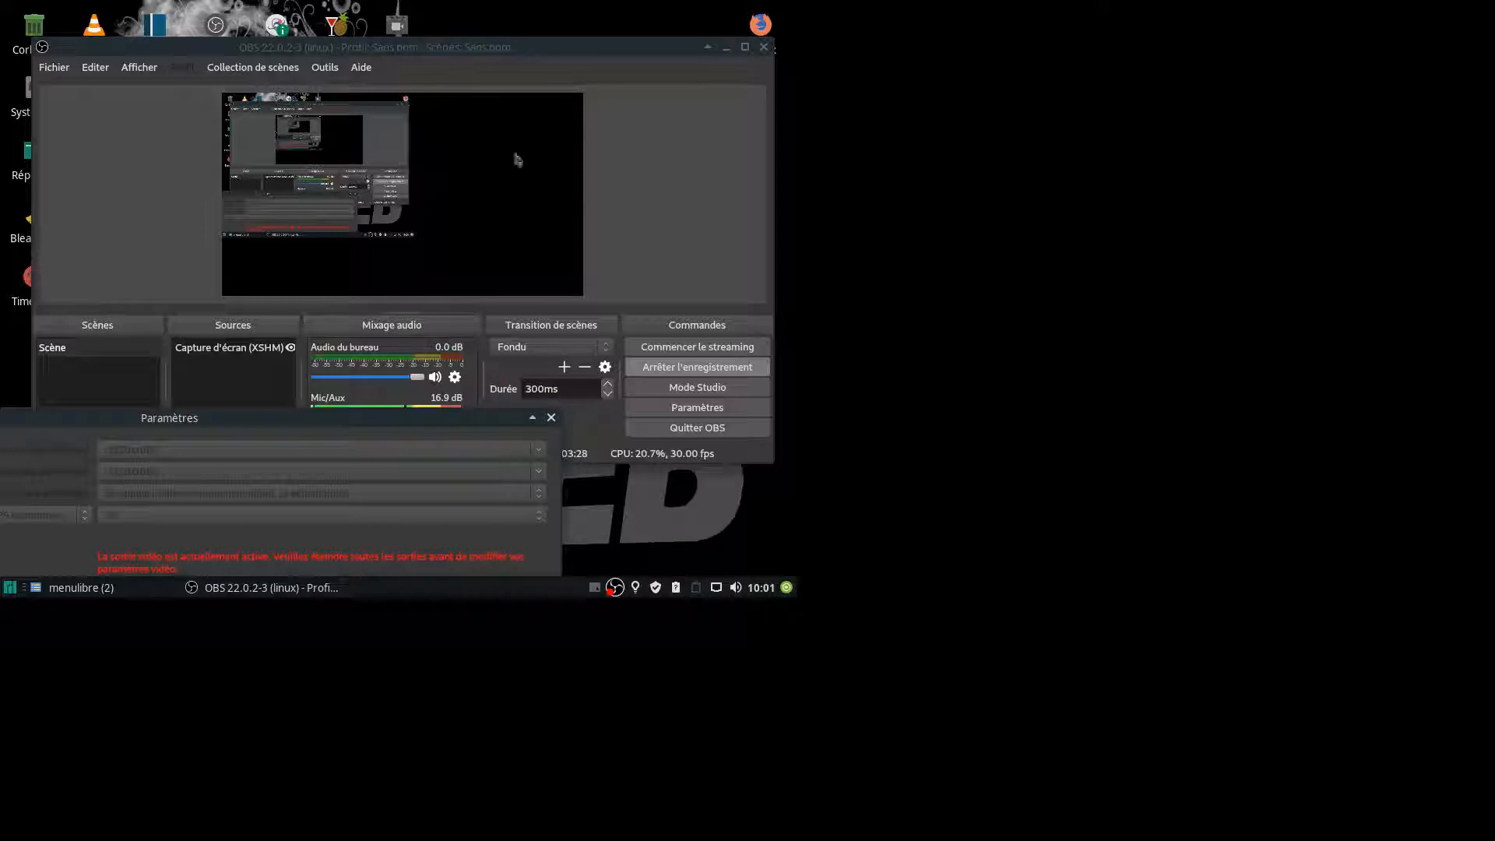
drag(449, 418, 615, 46)
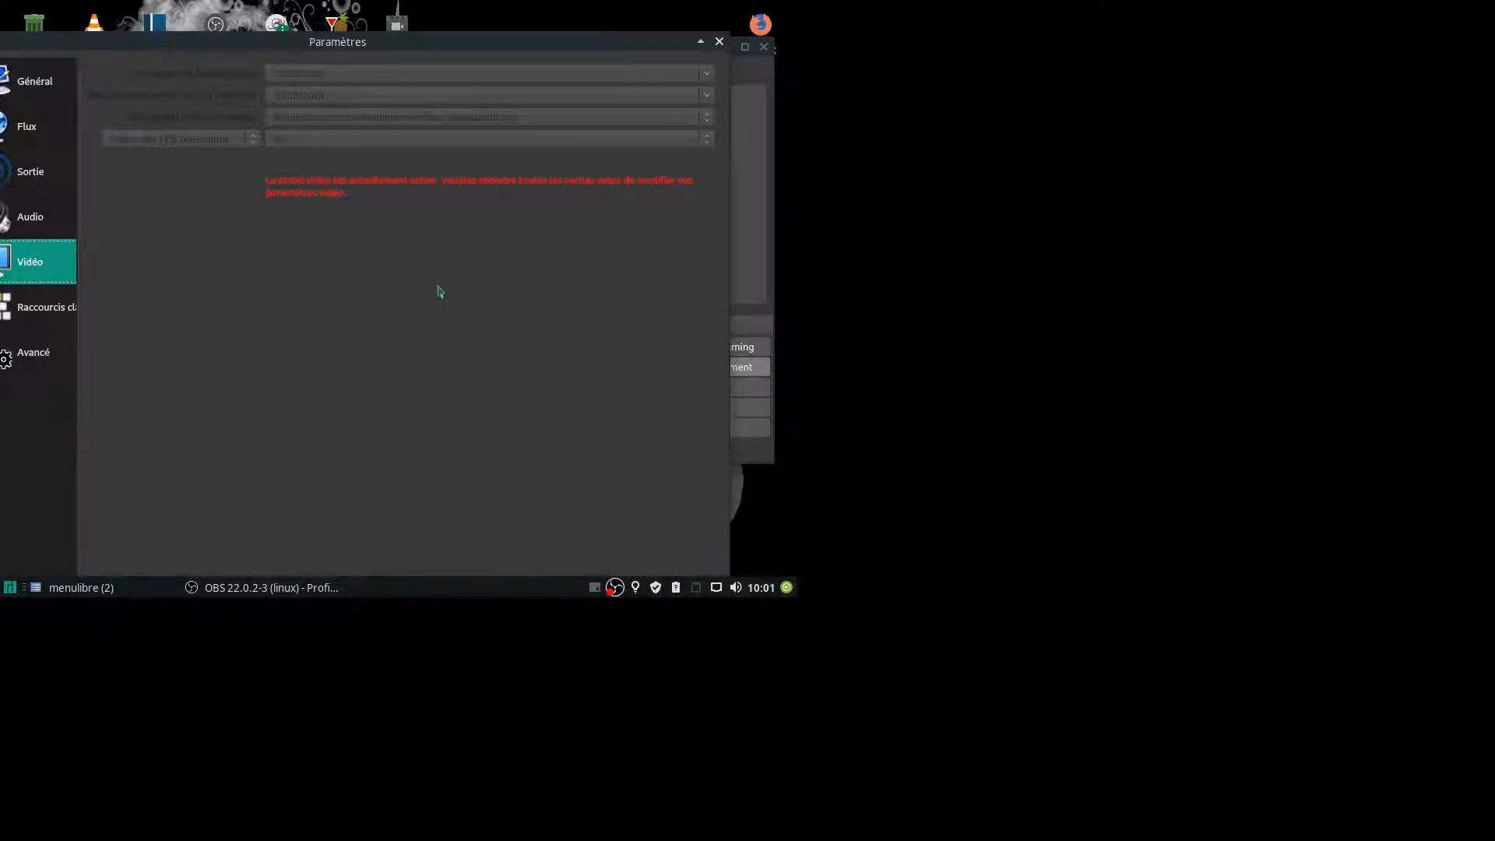
mouse_move(653, 43)
mouse_down()
mouse_move(659, 134)
mouse_move(657, 39)
mouse_up()
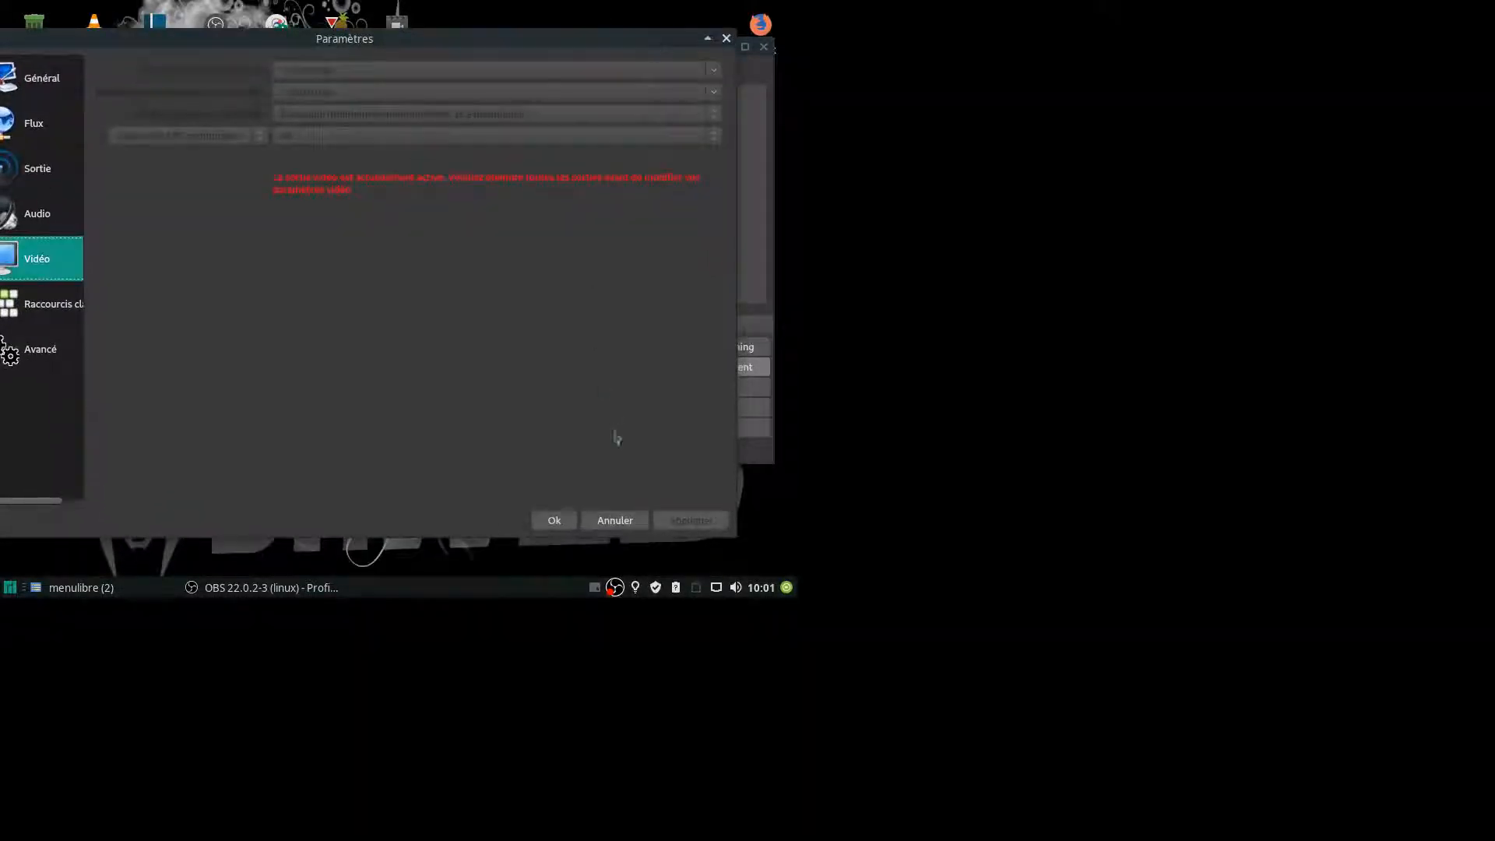
click(553, 521)
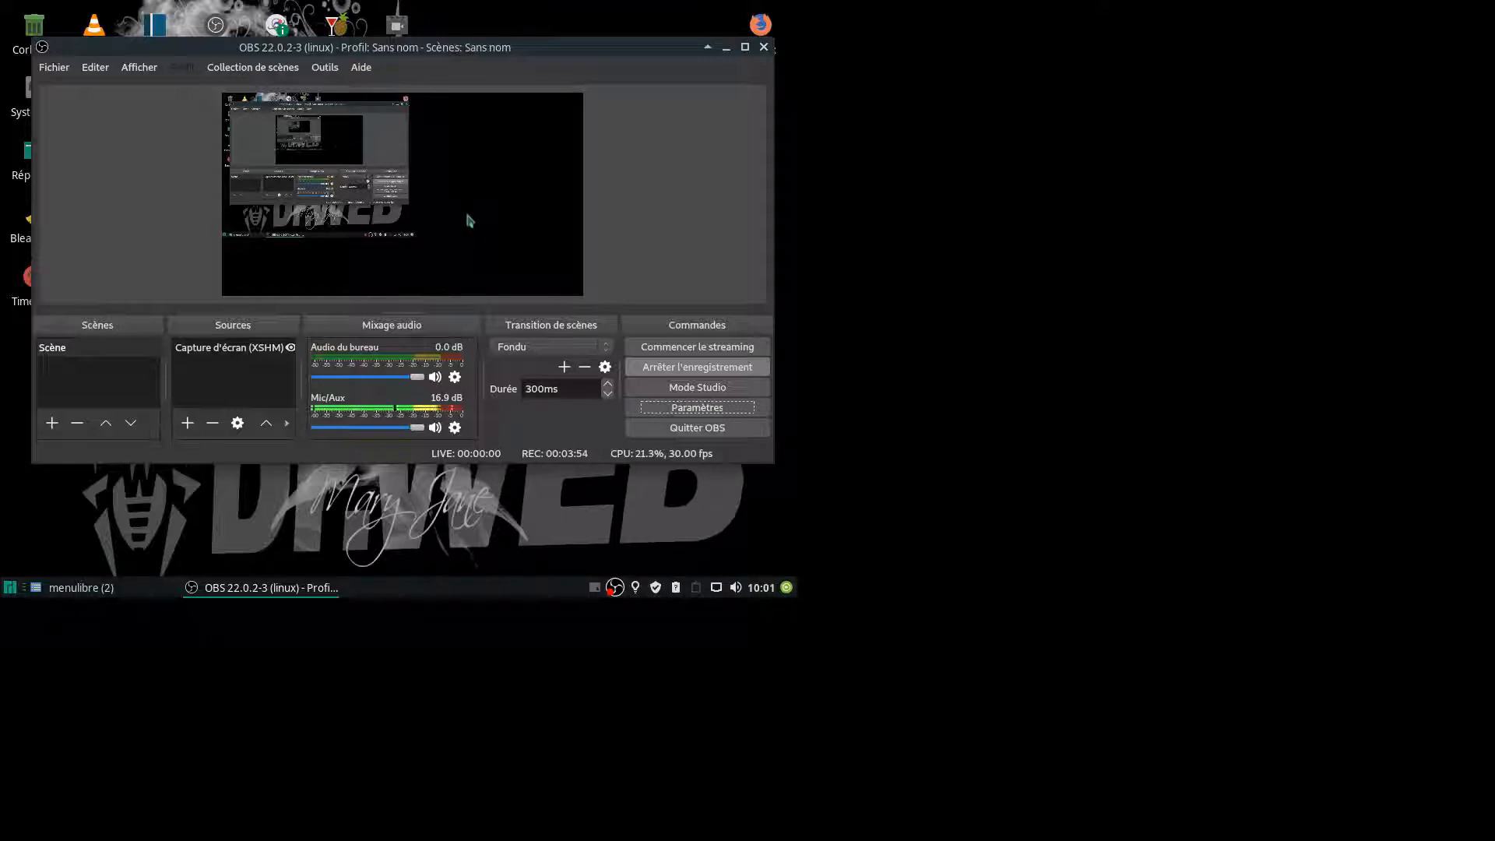
Reopen the settings, examine the Audio and Sortie options during the recording, and close the settings.
click(702, 413)
click(86, 191)
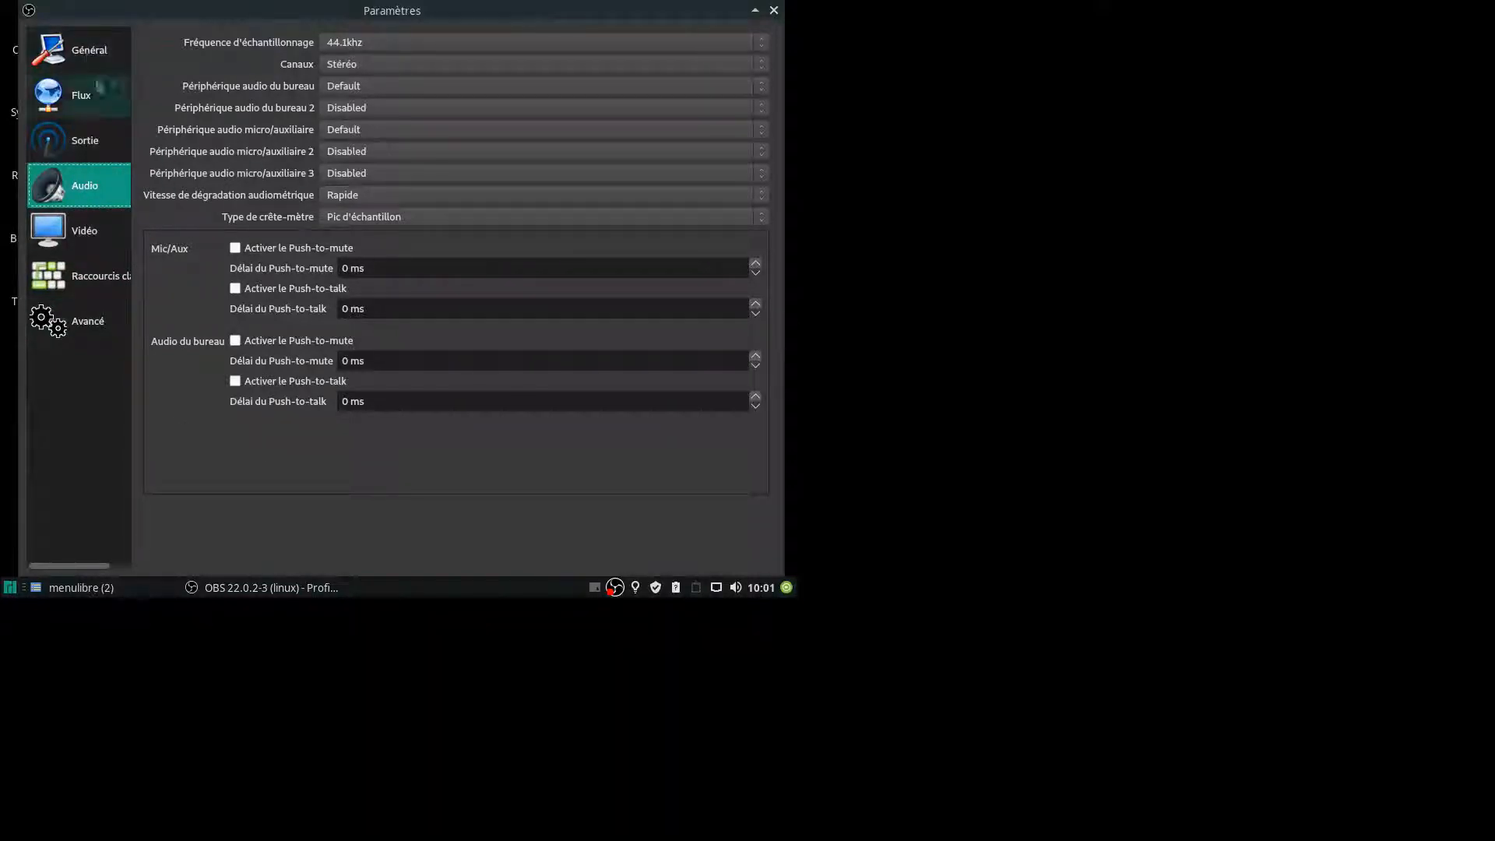
click(82, 142)
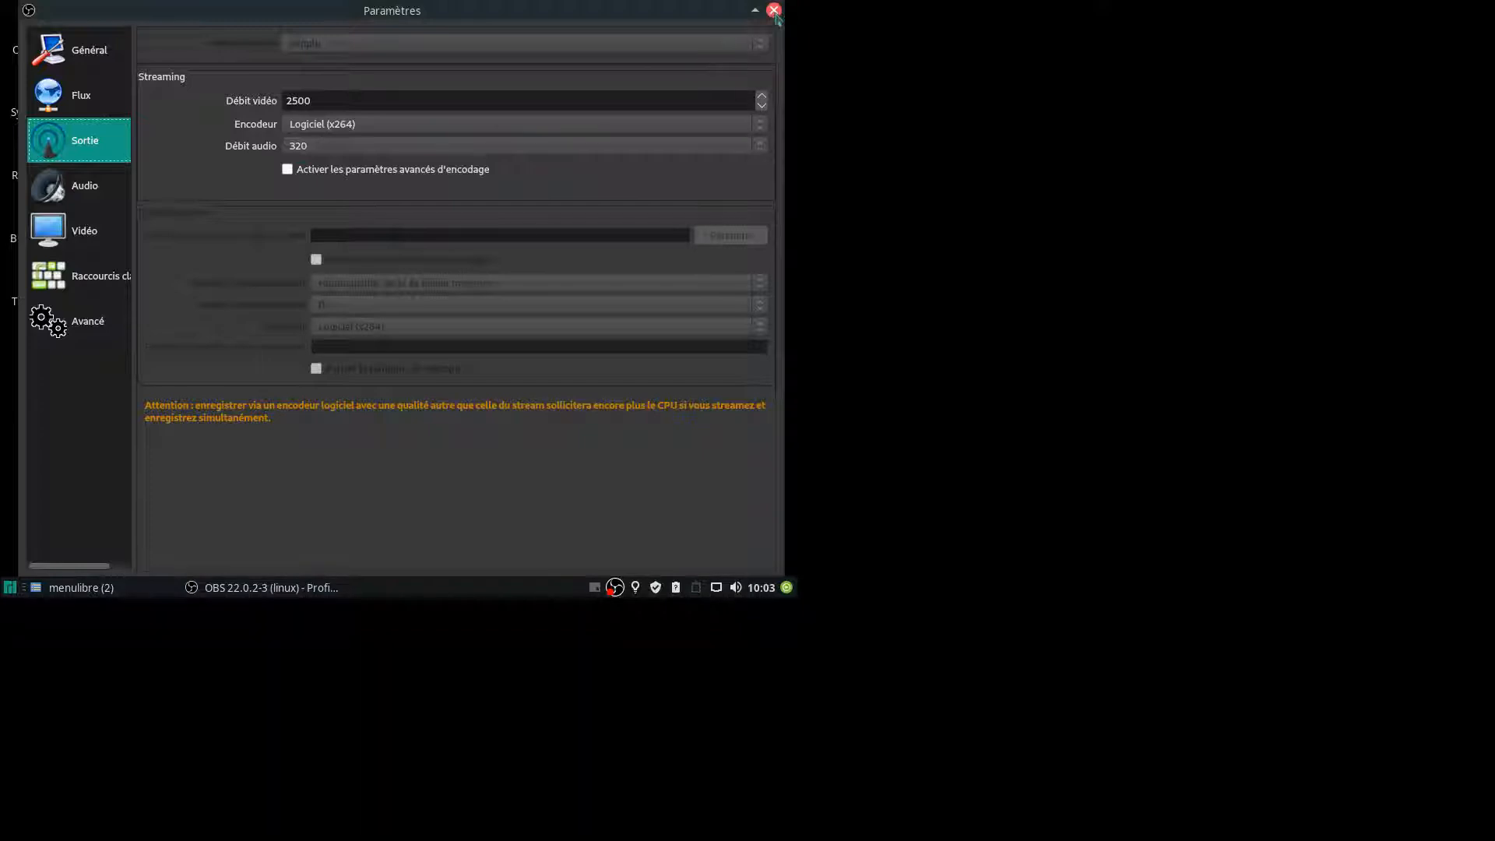
drag(721, 11, 685, 29)
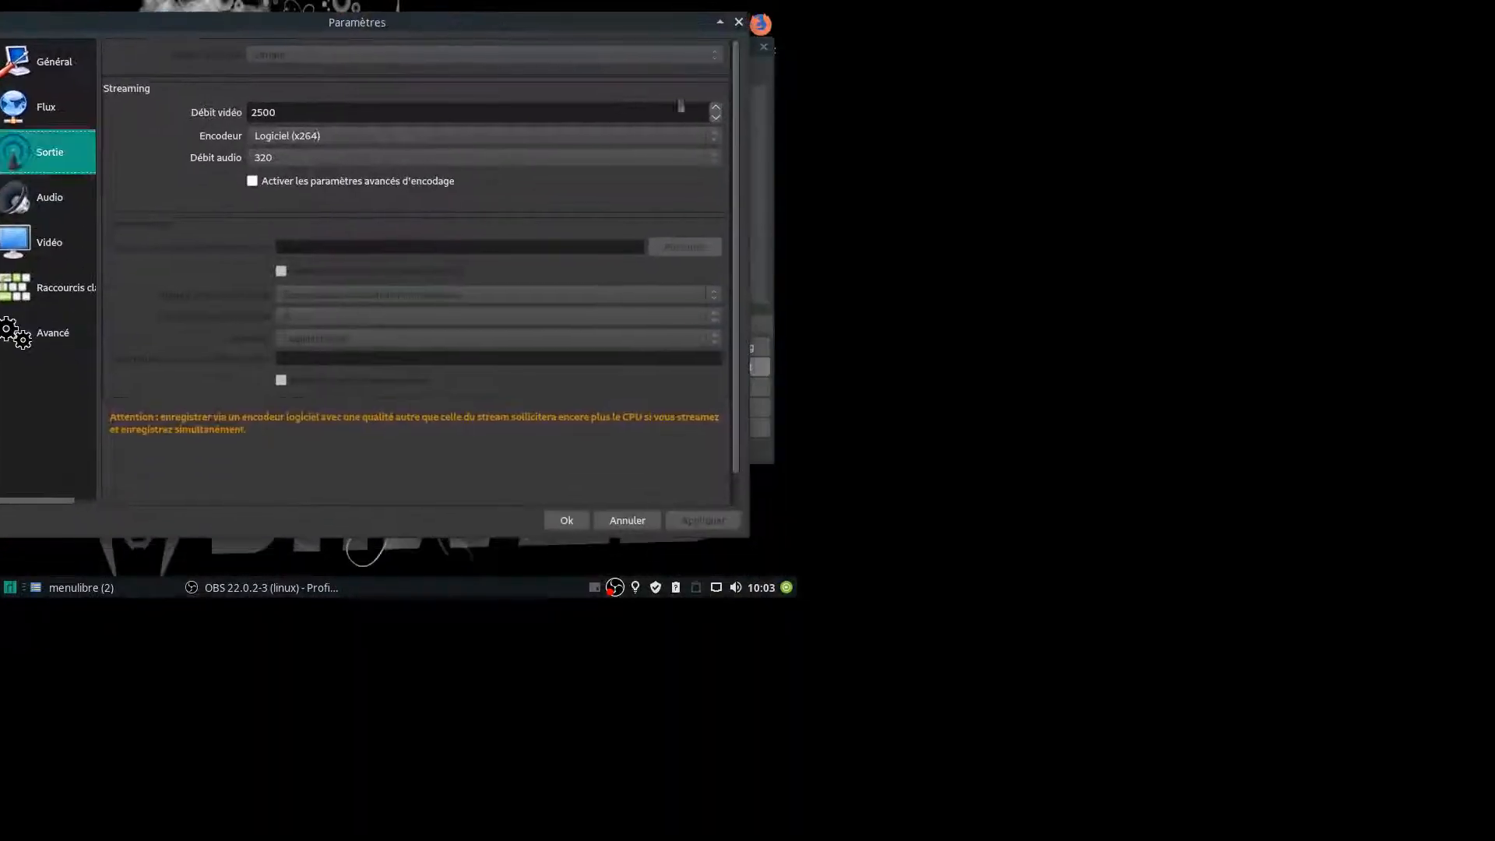
click(568, 522)
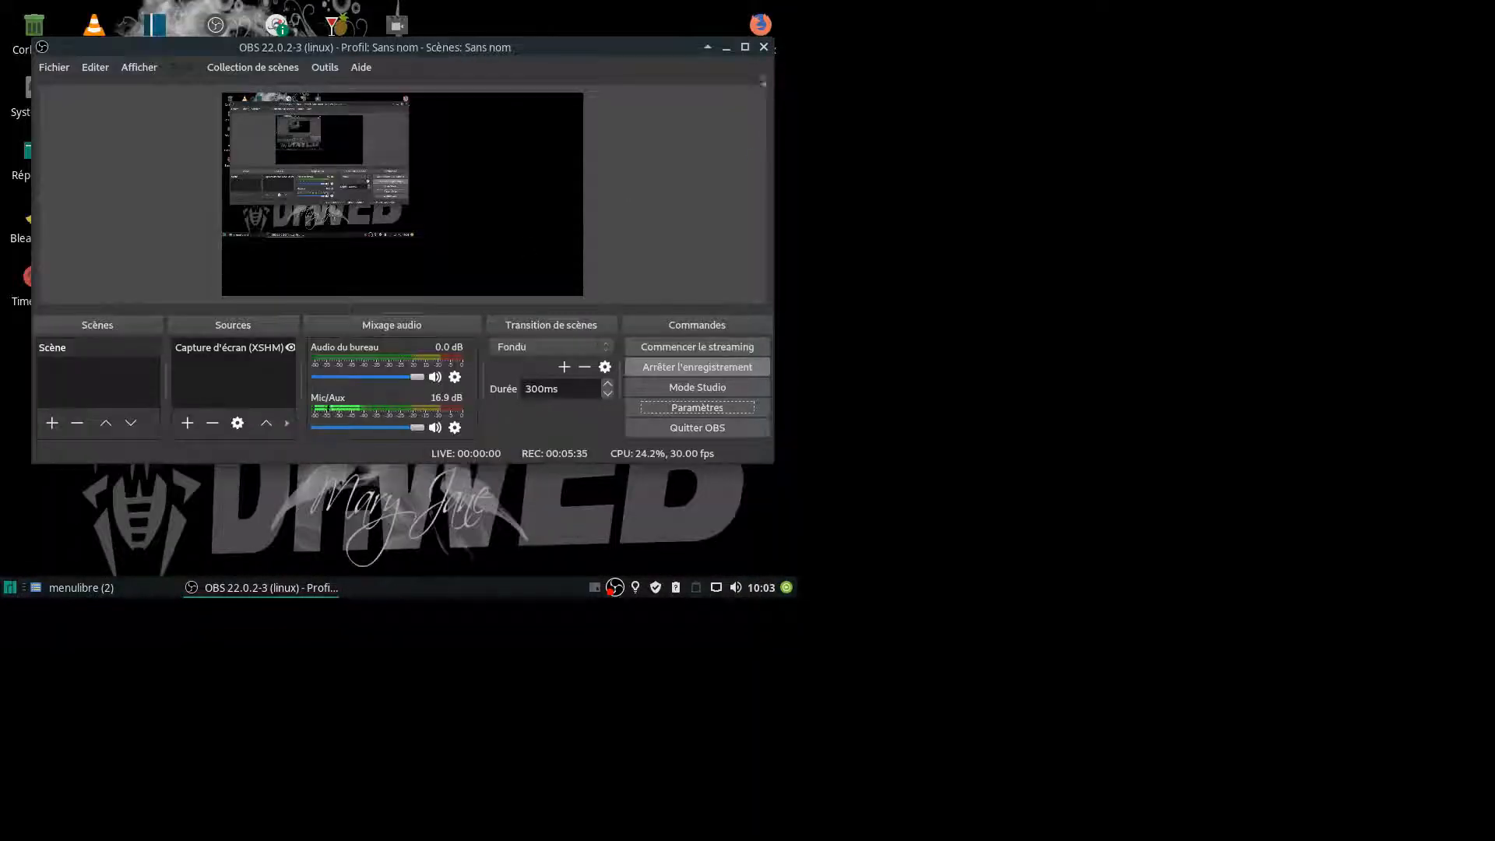